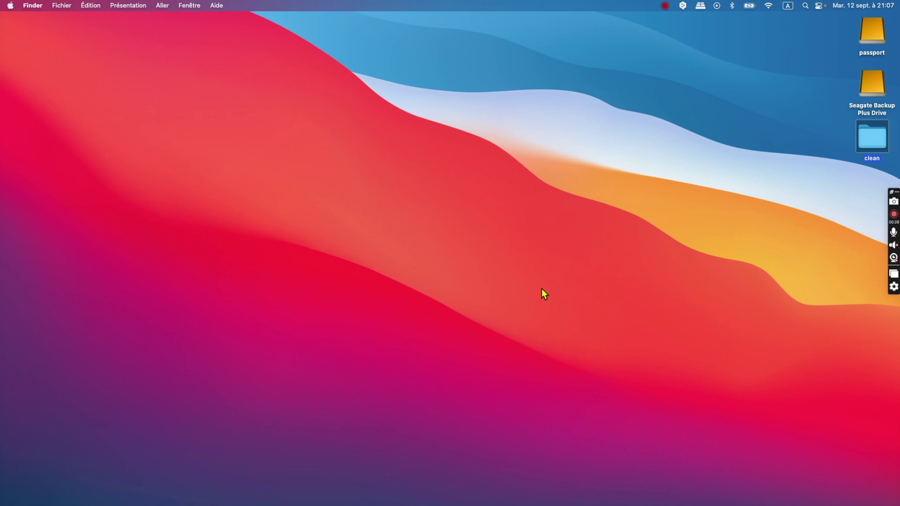
Launch QuickTime Player from the Applications folder
click(805, 5)
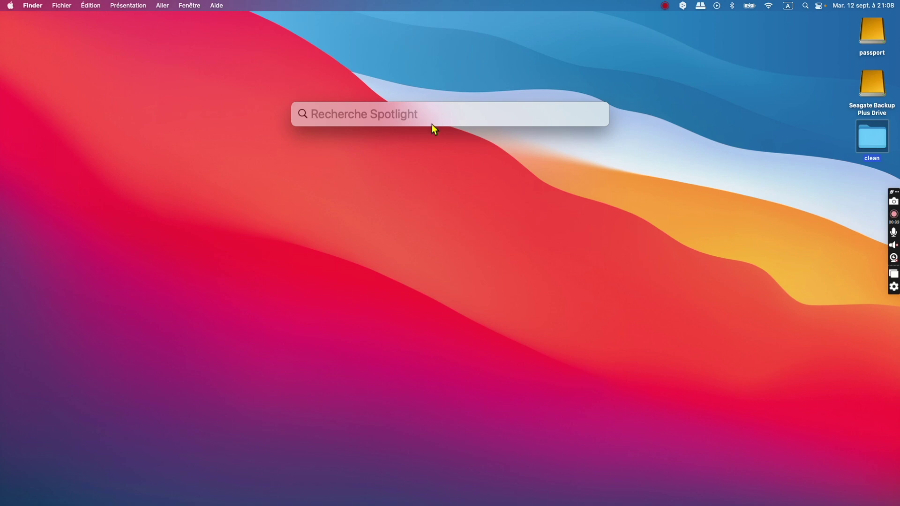
click(433, 175)
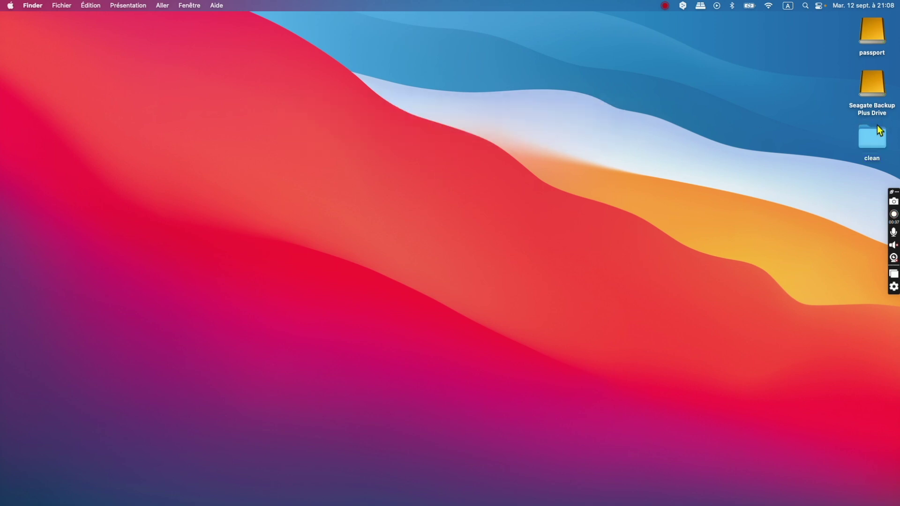
double_click(873, 141)
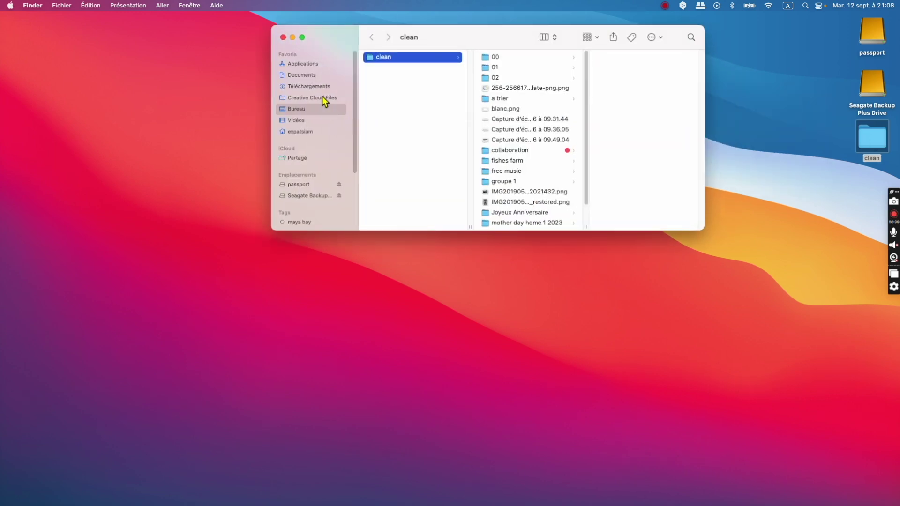
click(300, 65)
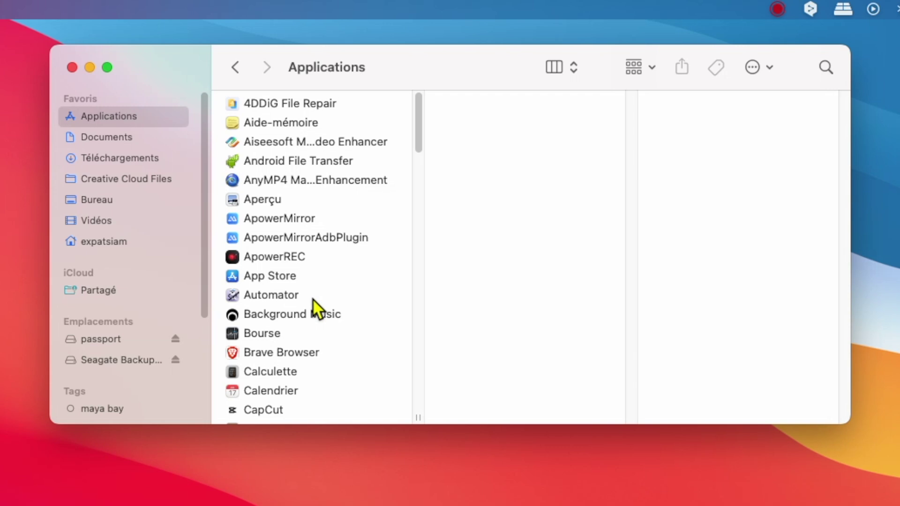
scroll(312, 299, down, 15)
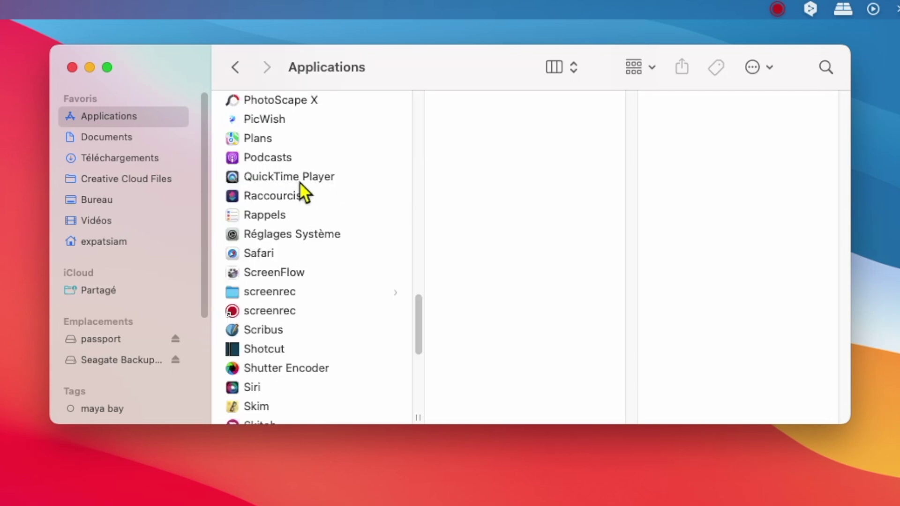
click(299, 181)
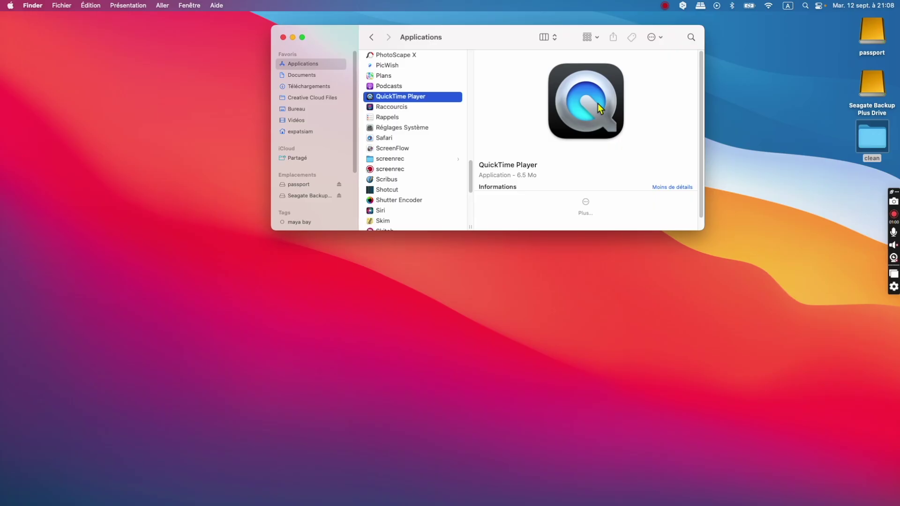
double_click(654, 189)
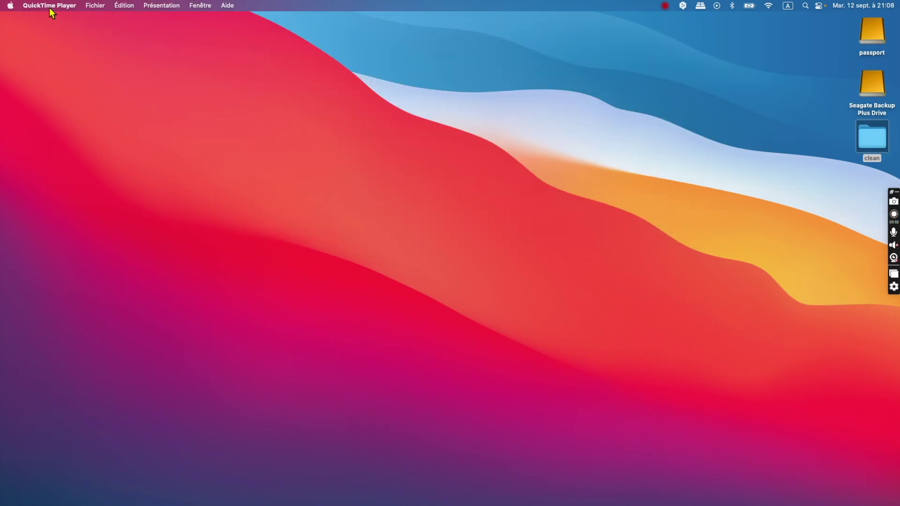
Review the new-recording commands and quit QuickTime Player
click(94, 5)
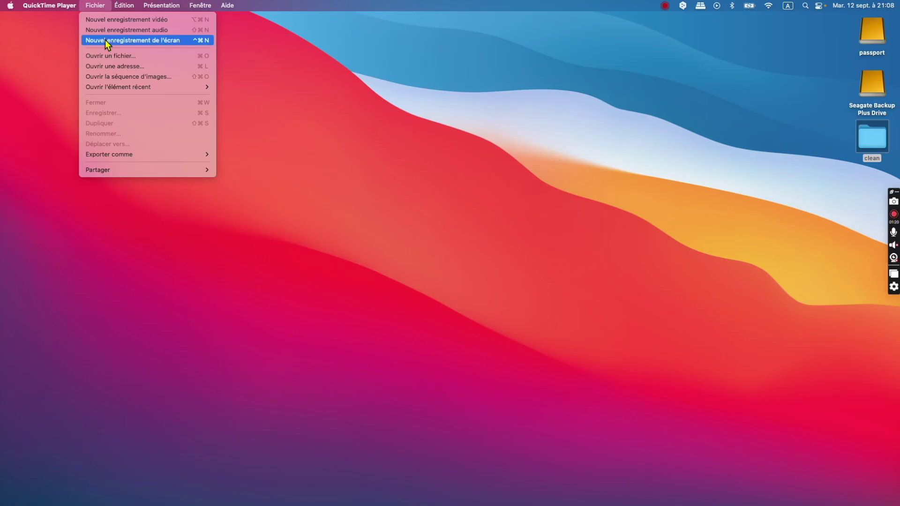
mouse_move(46, 8)
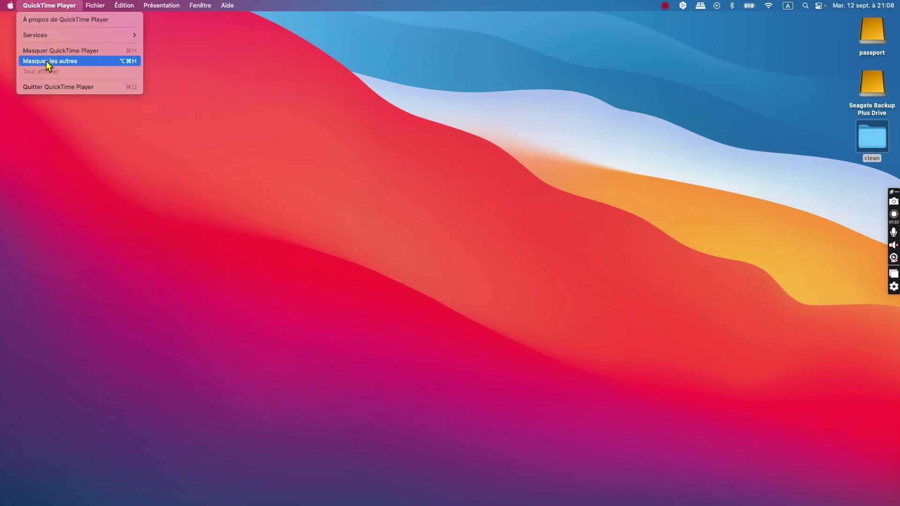
click(47, 88)
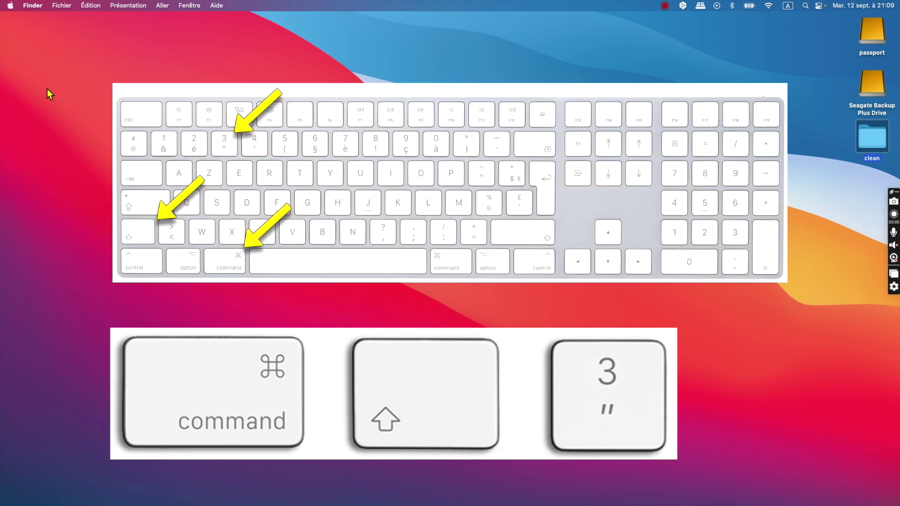
Take a screenshot of the entire desktop and another of only the YouTube video player area
key(super+shift+3)
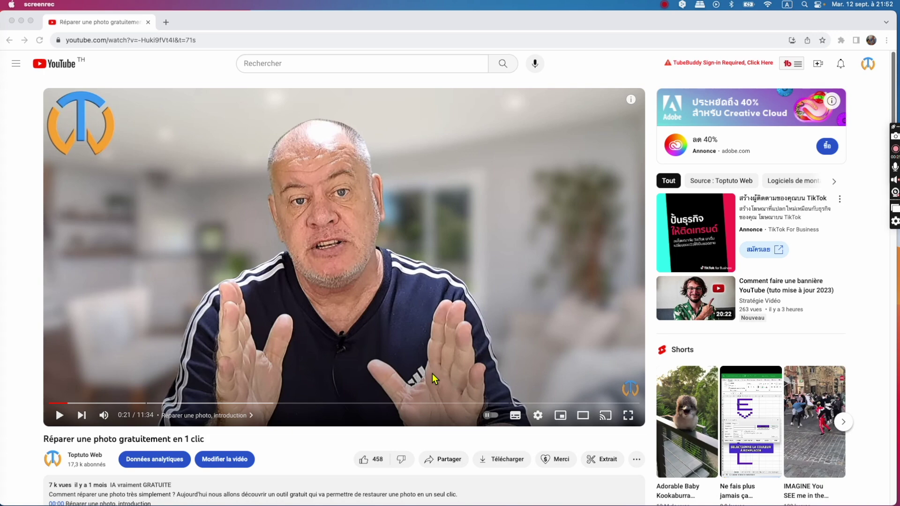
key(super+shift+4)
mouse_move(46, 90)
mouse_down()
mouse_move(169, 305)
mouse_move(243, 359)
mouse_move(342, 380)
mouse_move(565, 391)
mouse_move(646, 406)
mouse_up()
Minimize the browser window and bring up the available actions for the new video player screenshot on the desktop
click(20, 28)
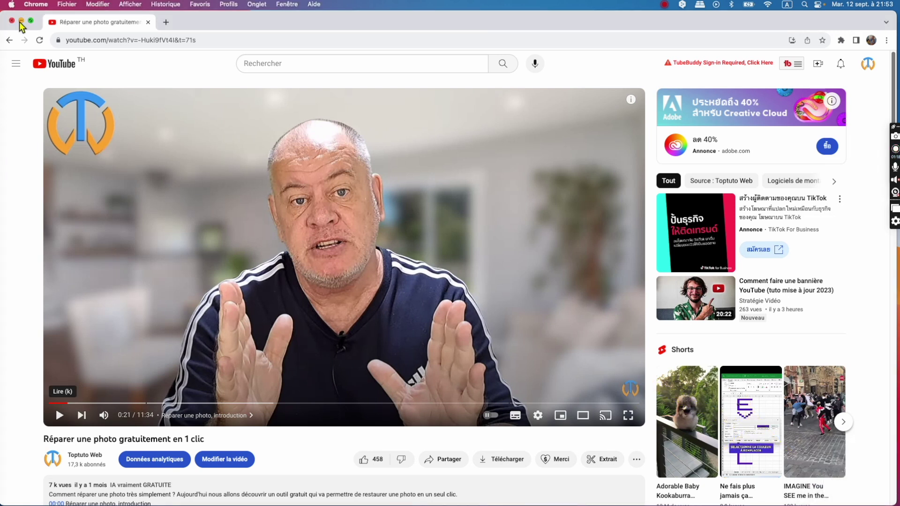
click(21, 21)
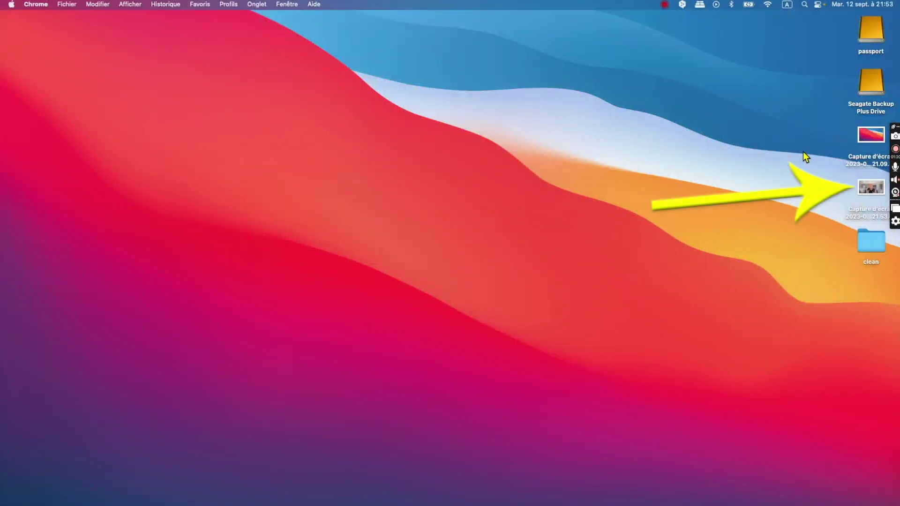
right_click(865, 195)
mouse_move(806, 206)
click(643, 205)
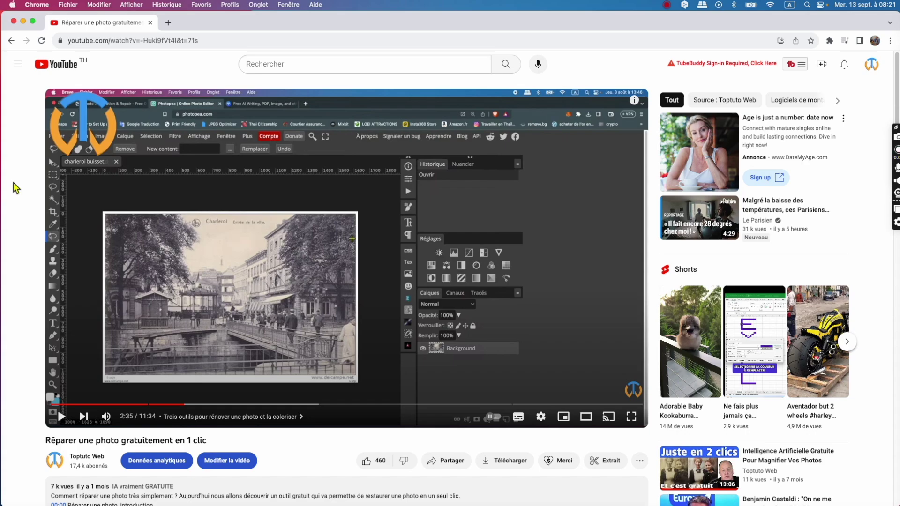
Open the macOS screen capture tool over the YouTube page and set its timer to Aucun
key(super+shift+5)
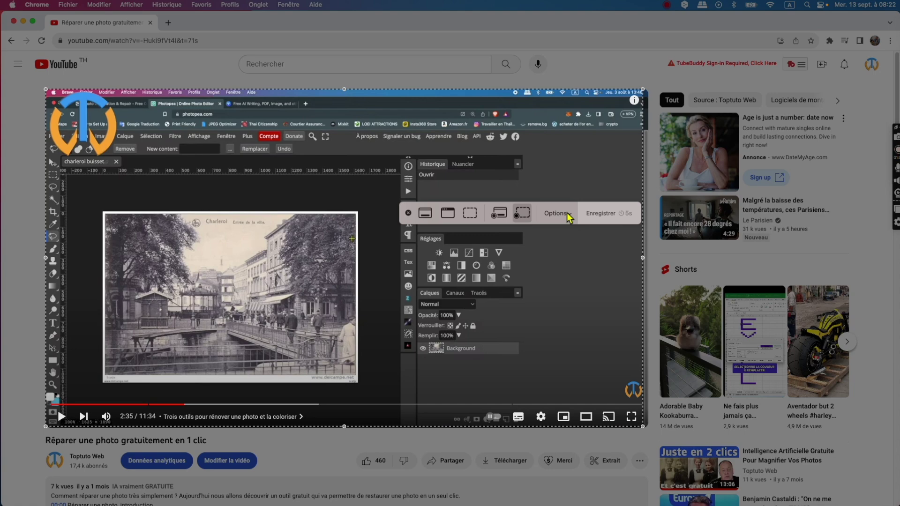
click(581, 213)
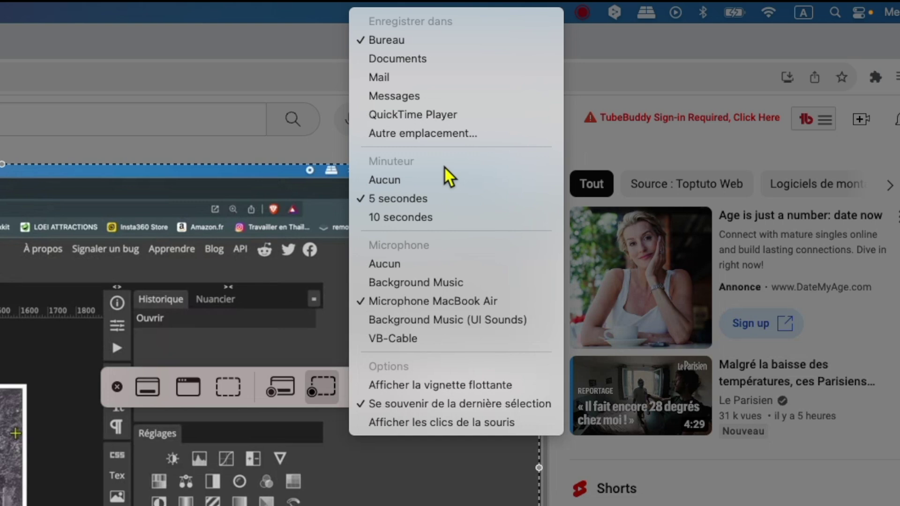
click(386, 186)
click(415, 387)
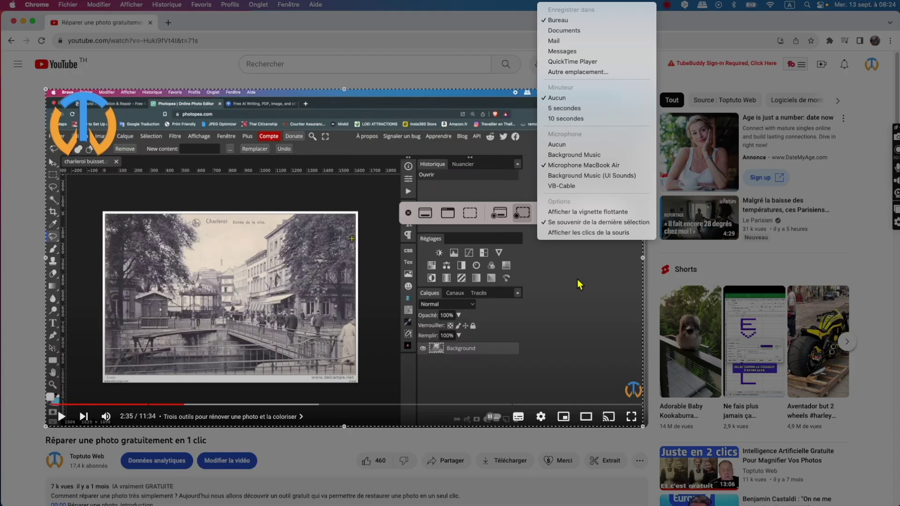
click(419, 320)
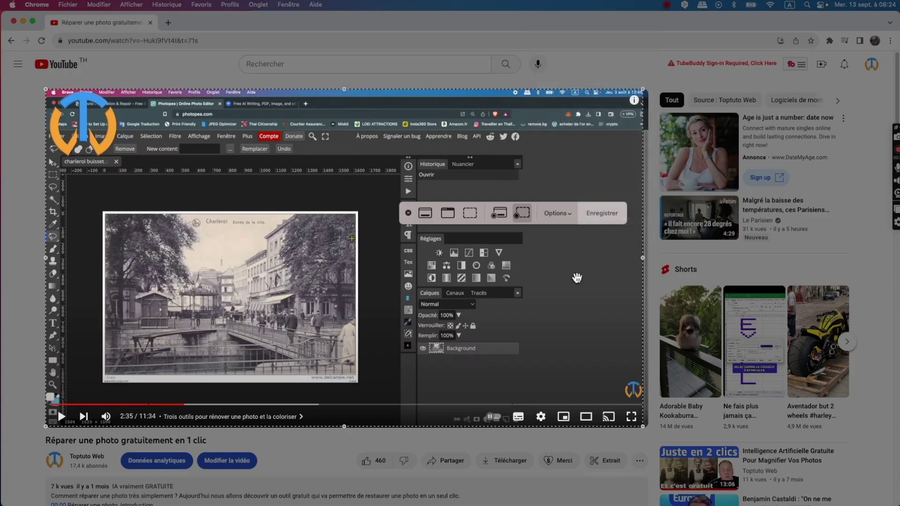
Record the full screen while playing the YouTube video briefly, and stop the recording once the video is paused
click(501, 218)
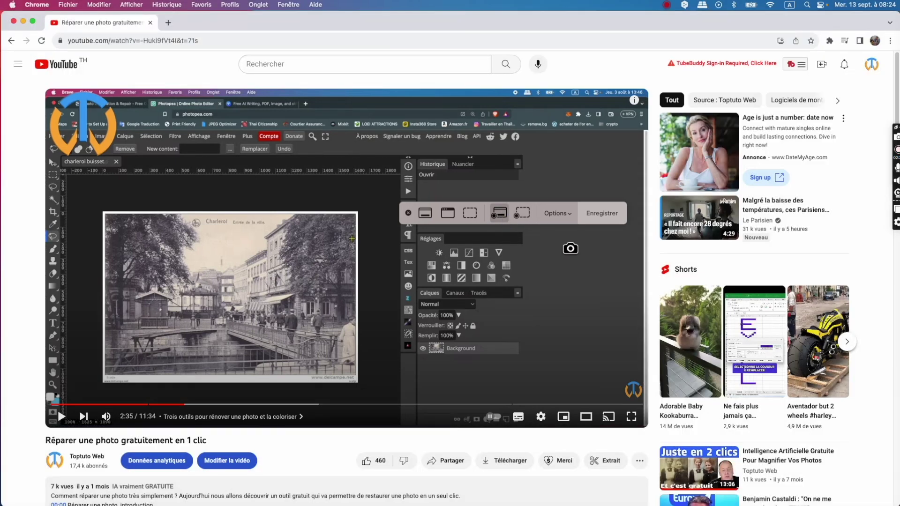
click(598, 223)
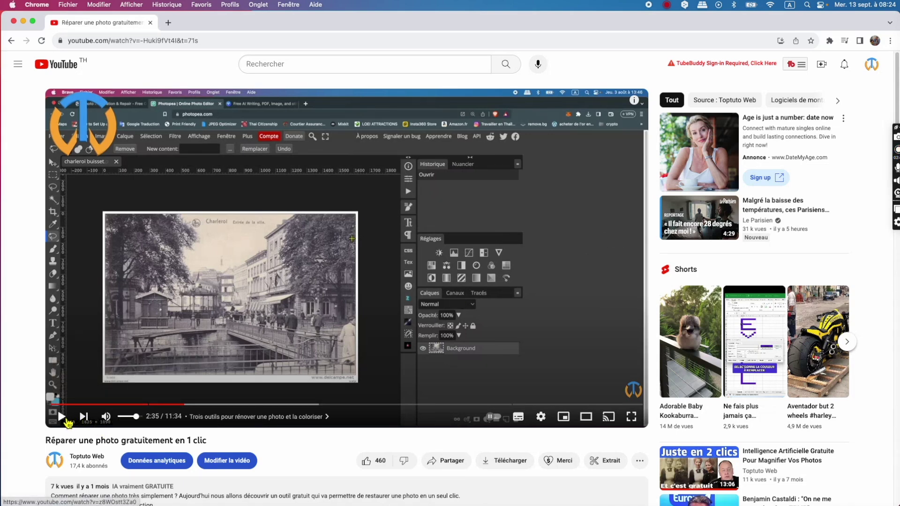
click(63, 418)
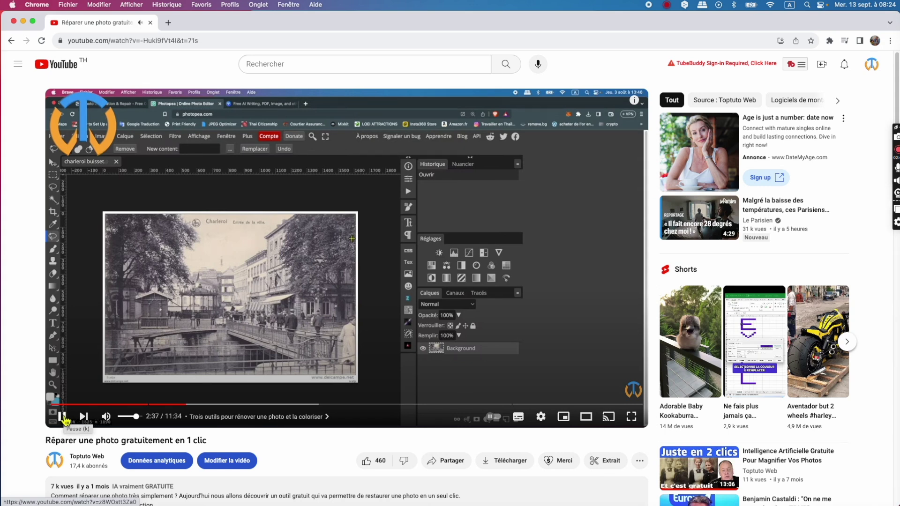
click(64, 419)
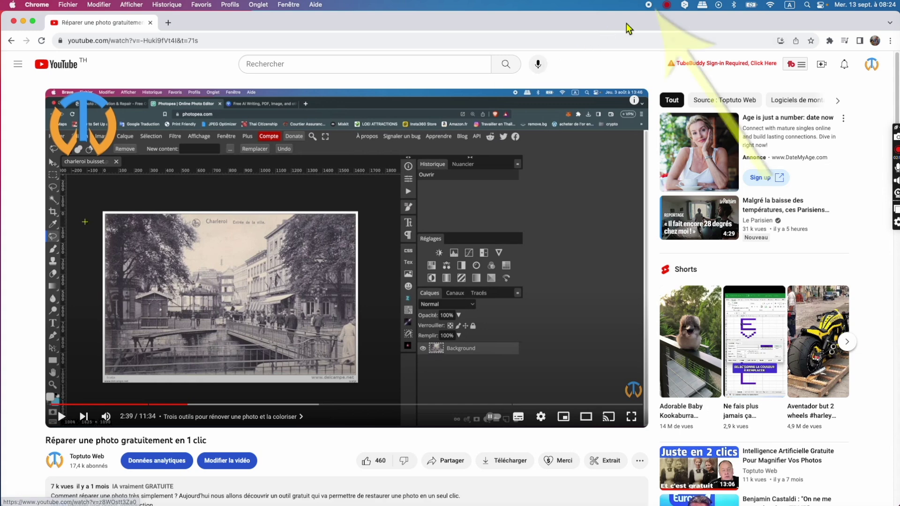
click(650, 5)
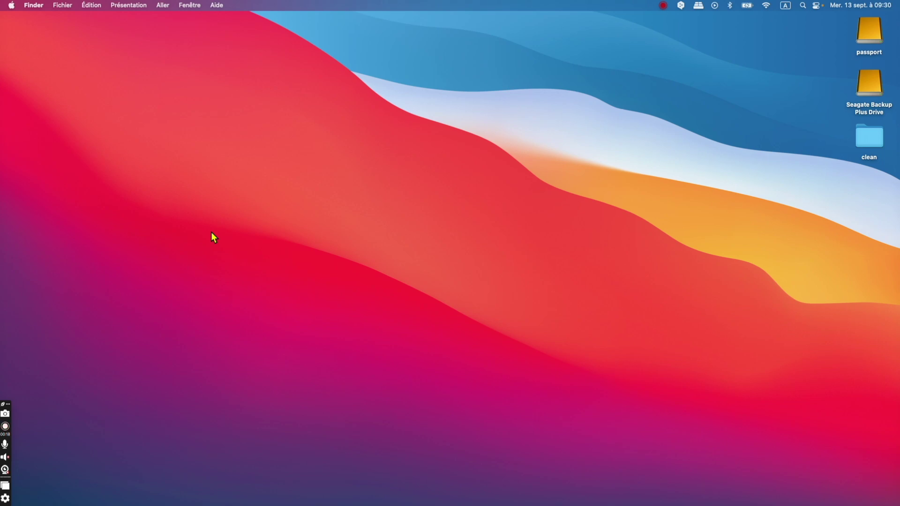
Launch QuickTime Player and open a new video recording that shows the webcam image
mouse_move(895, 263)
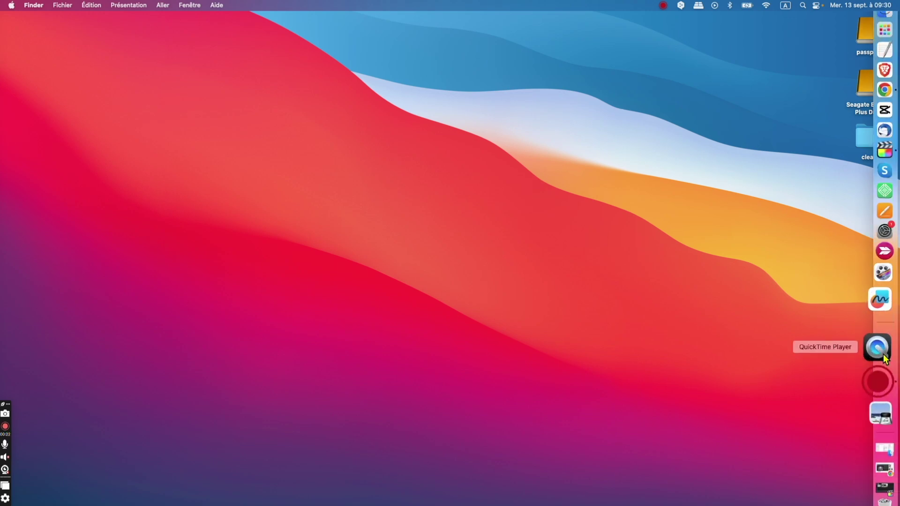
click(884, 358)
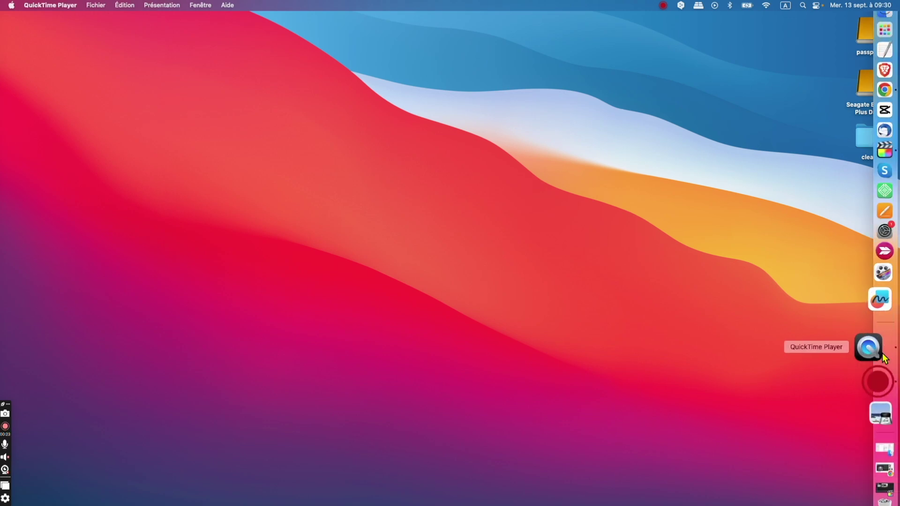
click(95, 6)
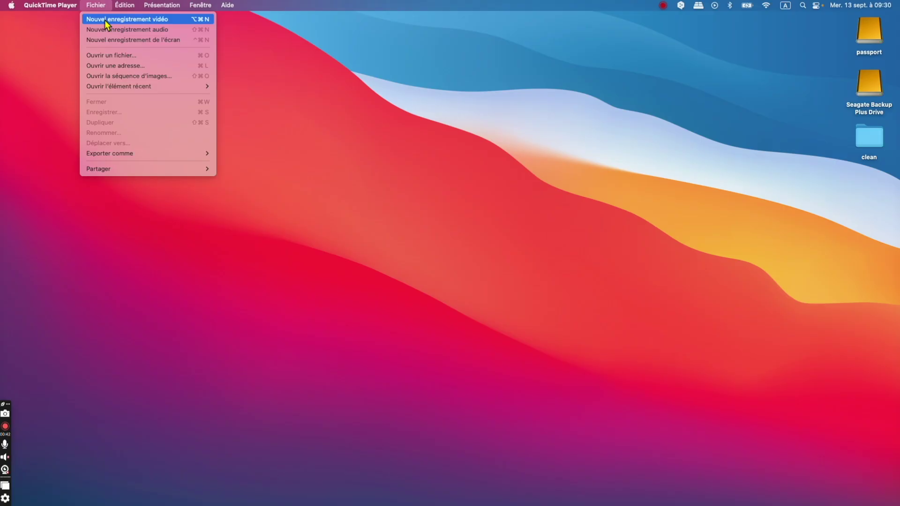
click(181, 33)
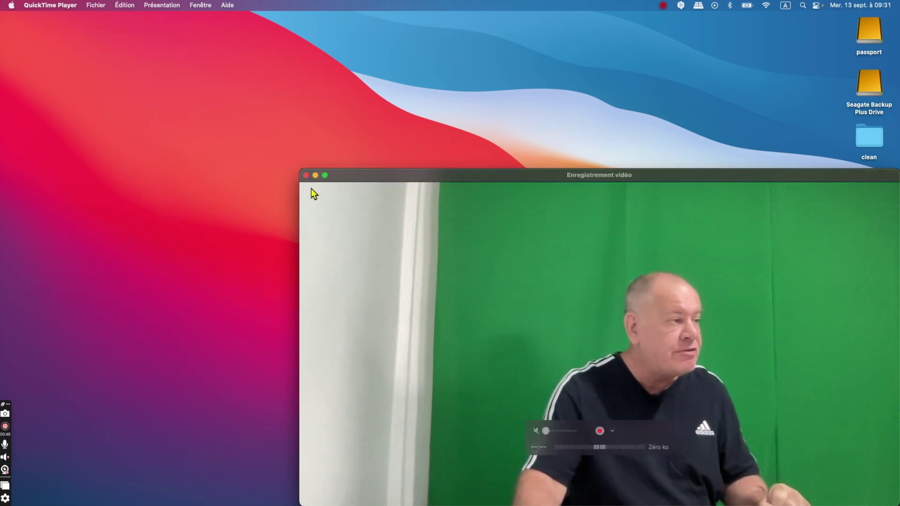
Shrink the webcam preview window to a small inset in the lower-right corner of the desktop
drag(301, 170, 703, 415)
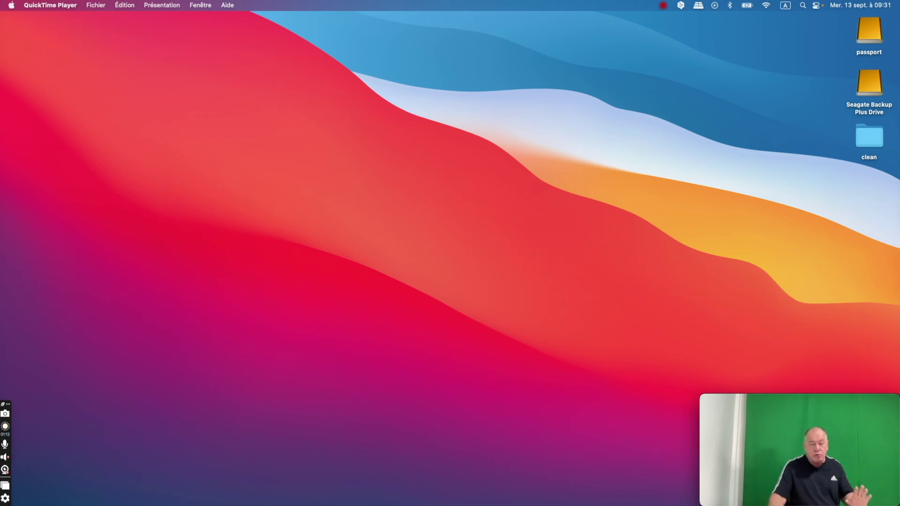
mouse_move(701, 394)
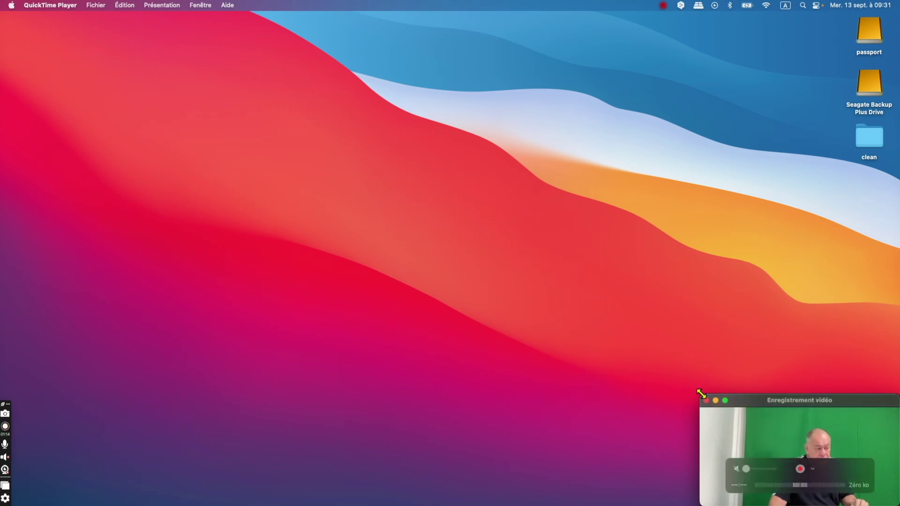
mouse_move(866, 404)
mouse_down()
mouse_move(825, 254)
mouse_move(756, 163)
mouse_move(866, 408)
mouse_up()
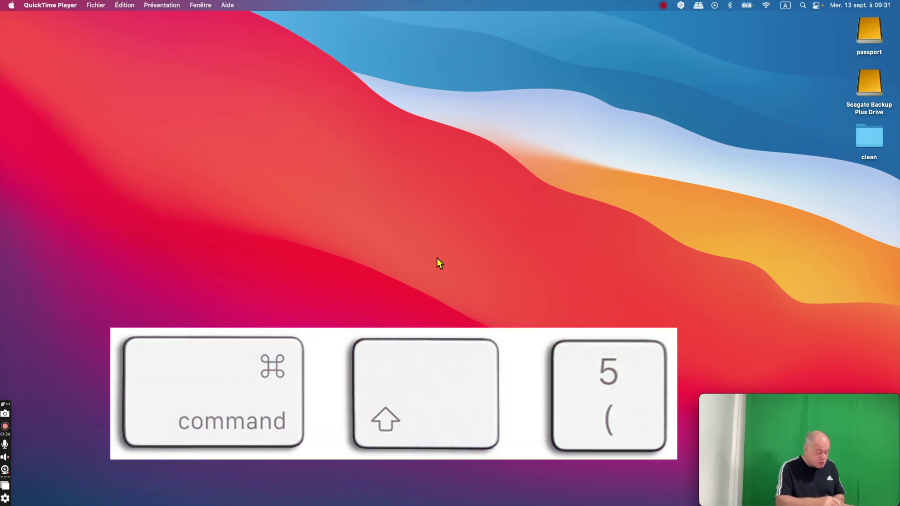
Review the screen capture options and start a full-screen recording that includes the webcam inset
key(super+shift+5)
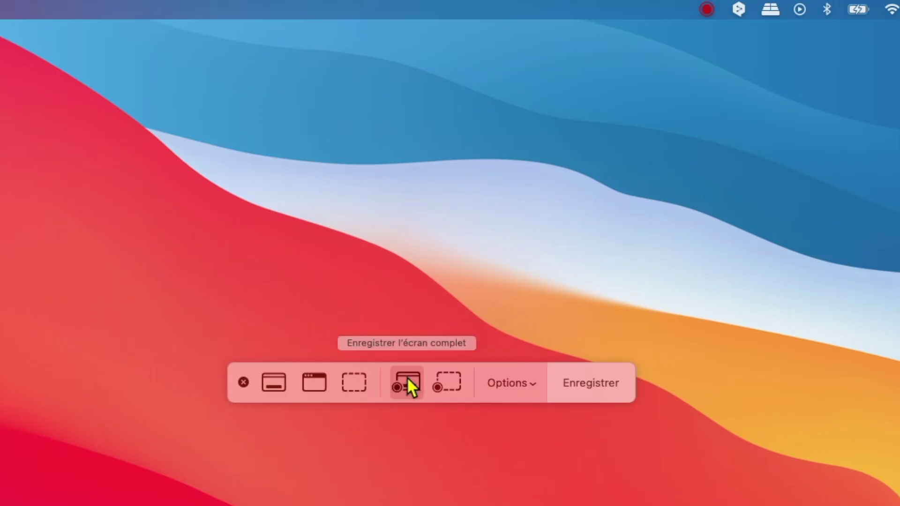
click(516, 393)
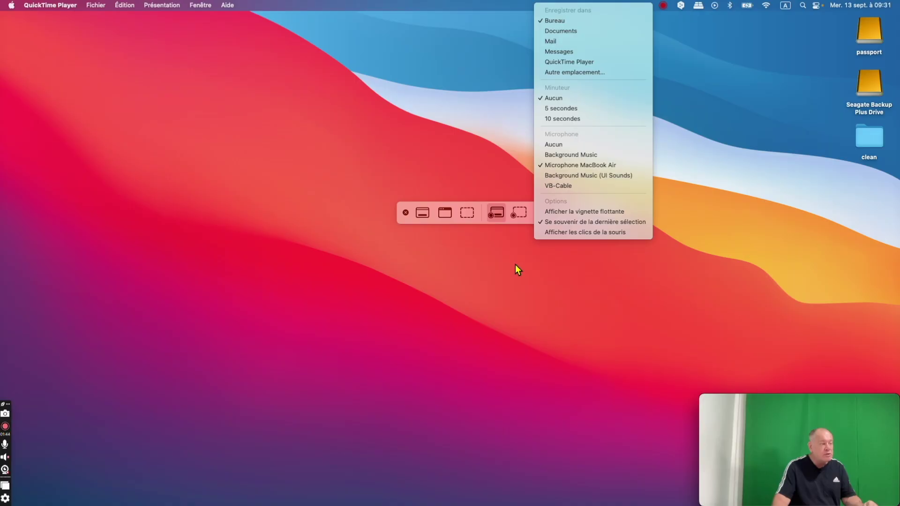
click(539, 272)
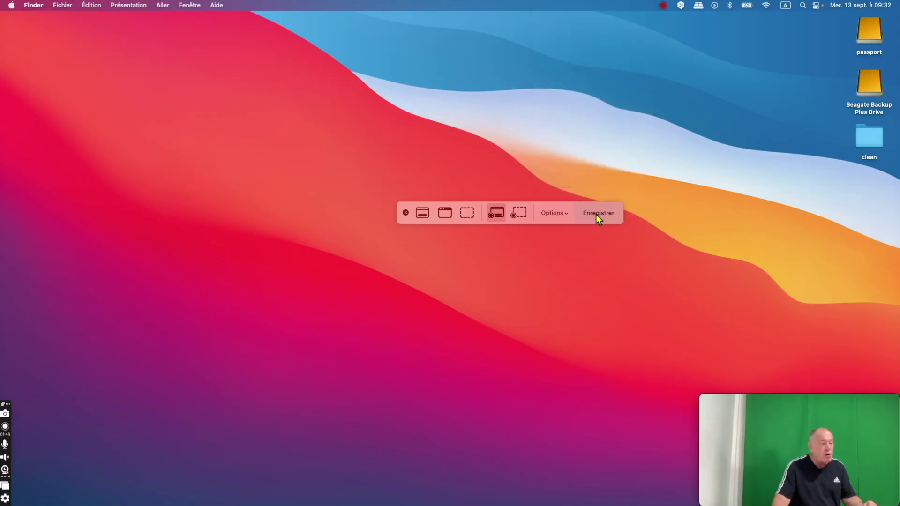
click(596, 215)
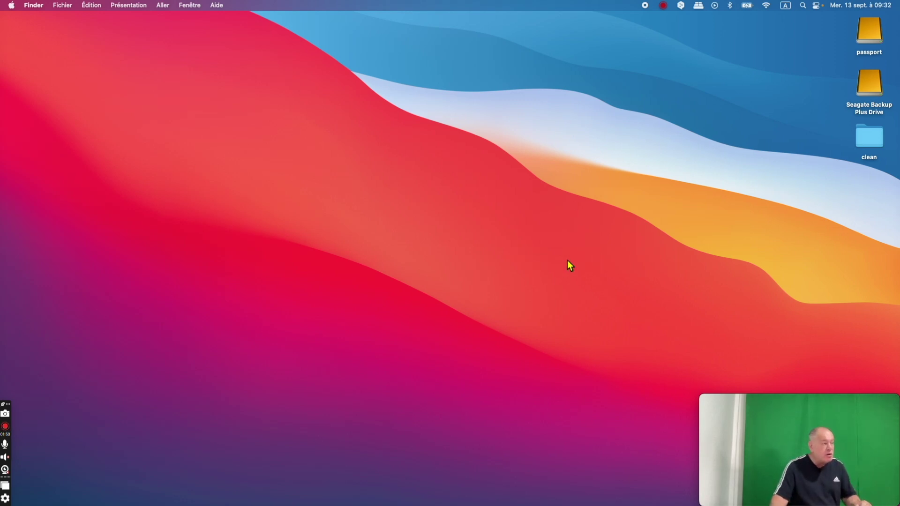
mouse_move(801, 450)
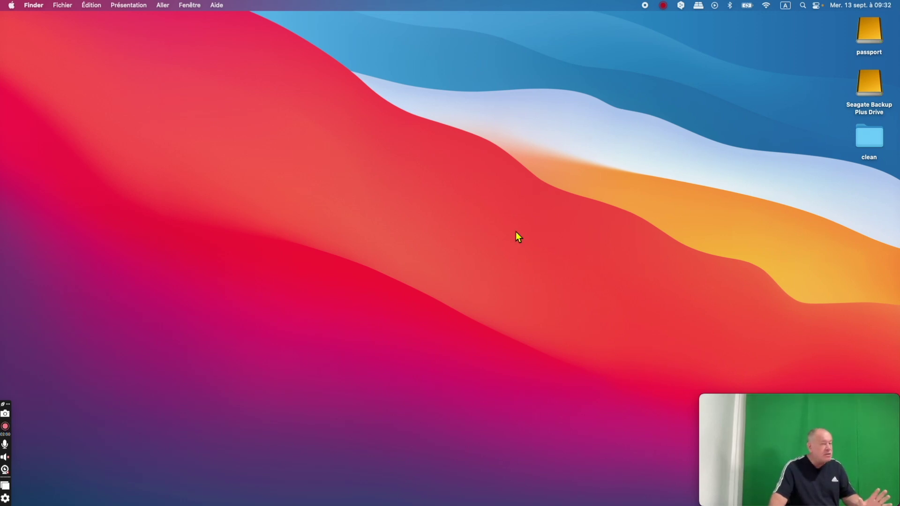
Bring up the YouTube video in Chrome and set the QuickTime webcam window to stay in front of other windows
mouse_move(887, 143)
click(881, 124)
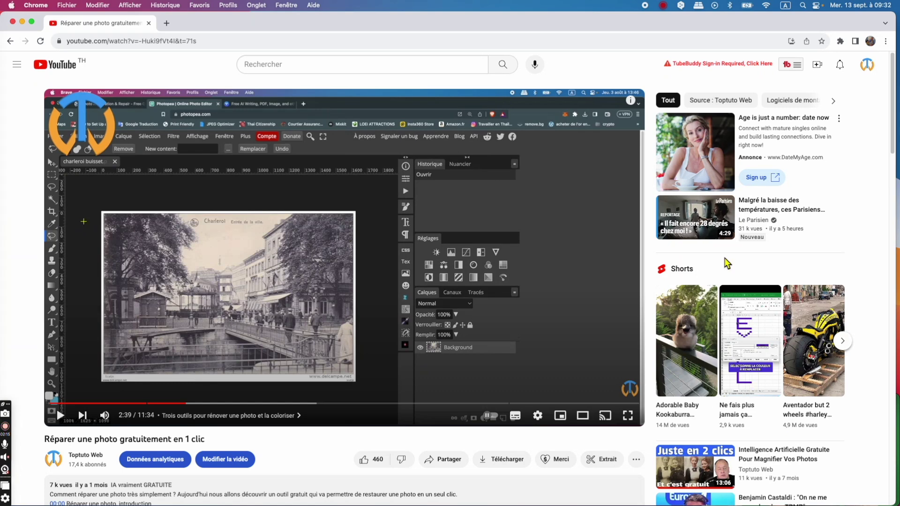
mouse_move(896, 281)
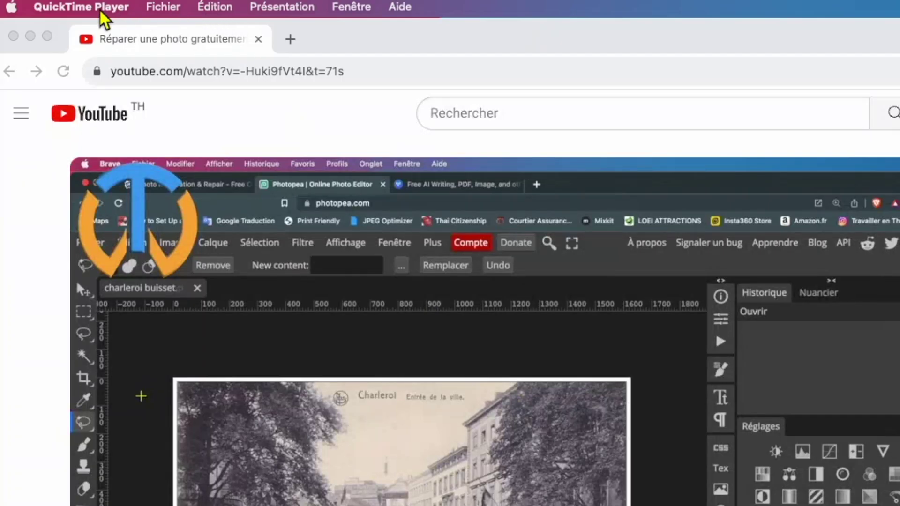
click(288, 12)
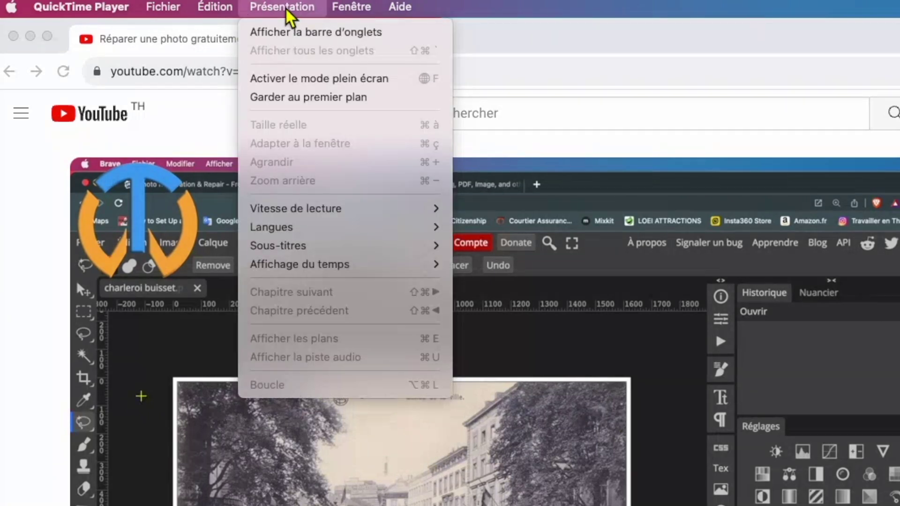
click(304, 98)
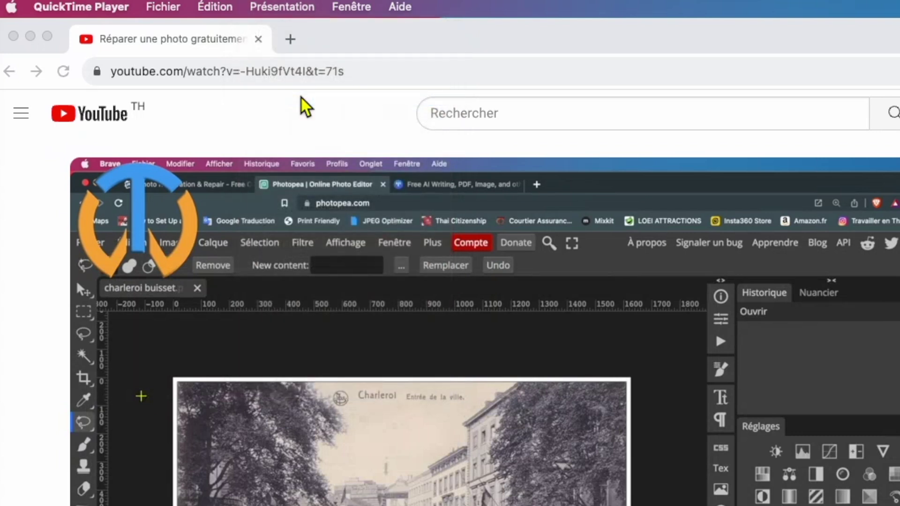
click(277, 13)
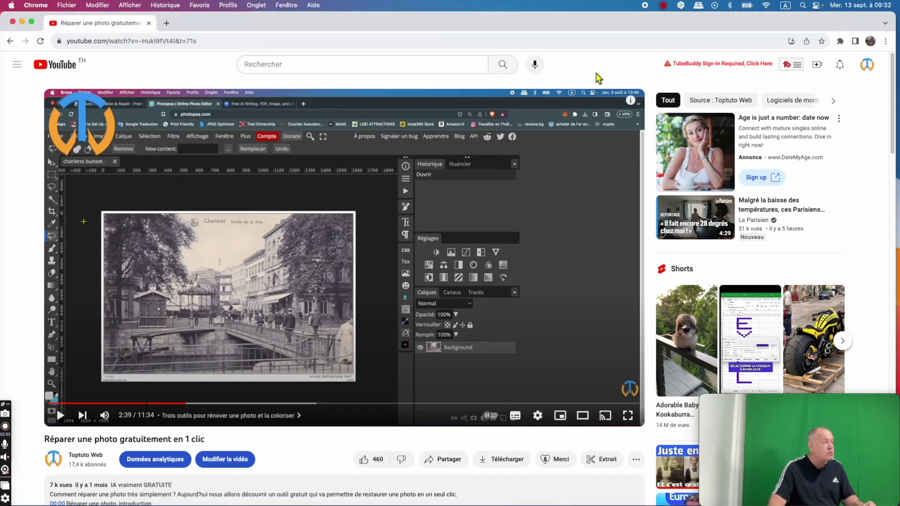
Minimize and restore the Chrome window to check how the webcam inset overlays it
click(21, 22)
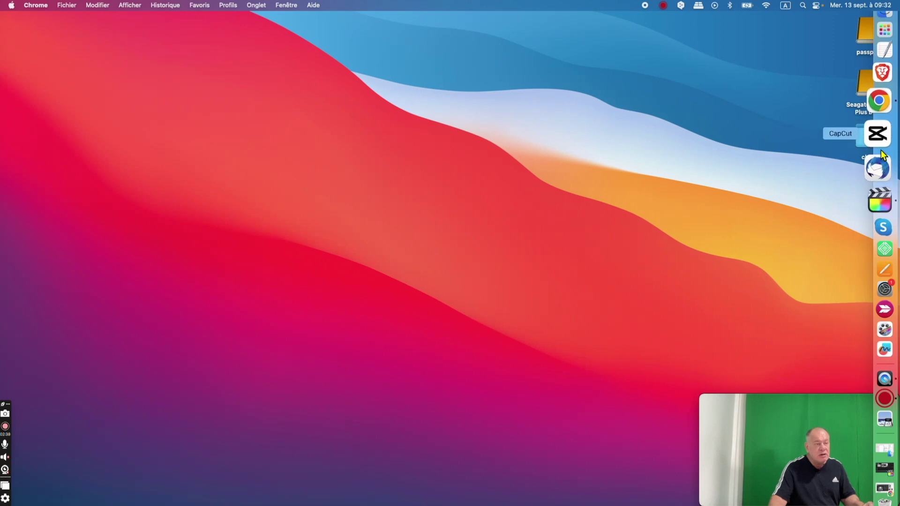
click(878, 117)
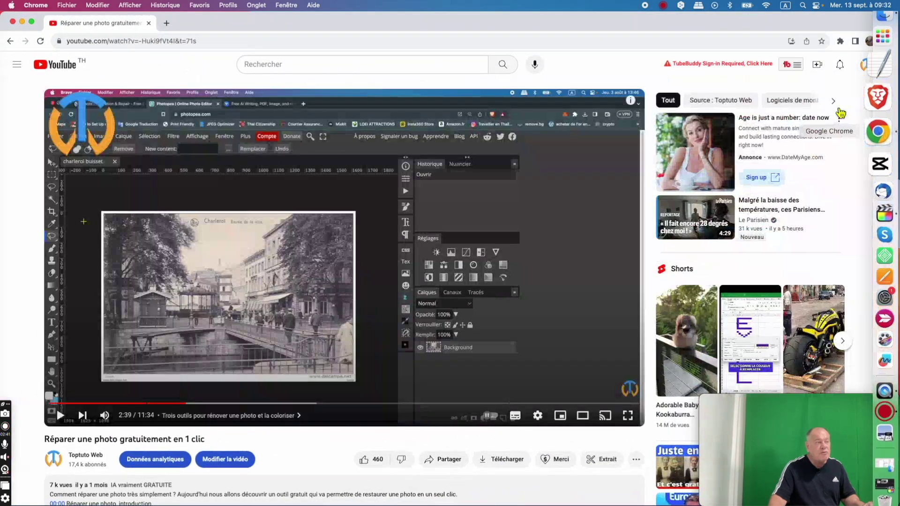
mouse_move(765, 429)
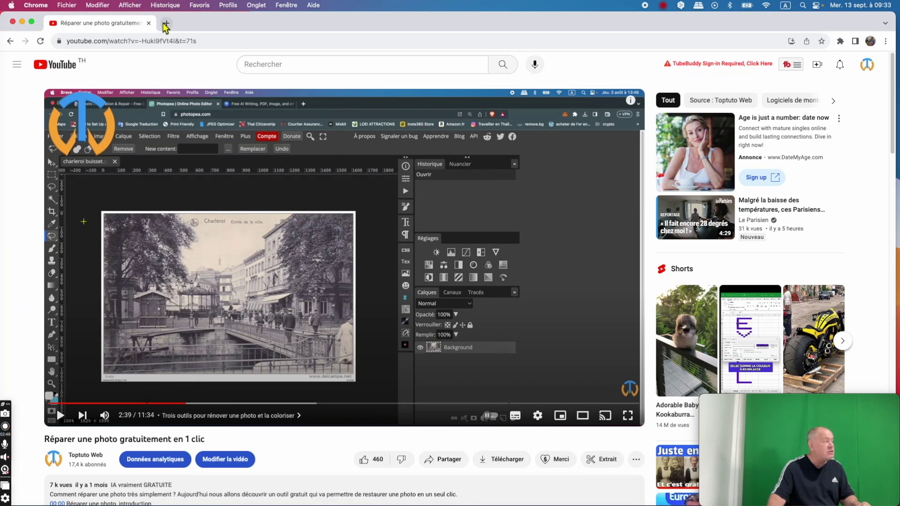
Open the suggested video "Intelligence Artificielle Gratuite Pour Magnifier Vos Photos", pause it, and return to the previous video with playback paused
scroll(769, 254, down, 6)
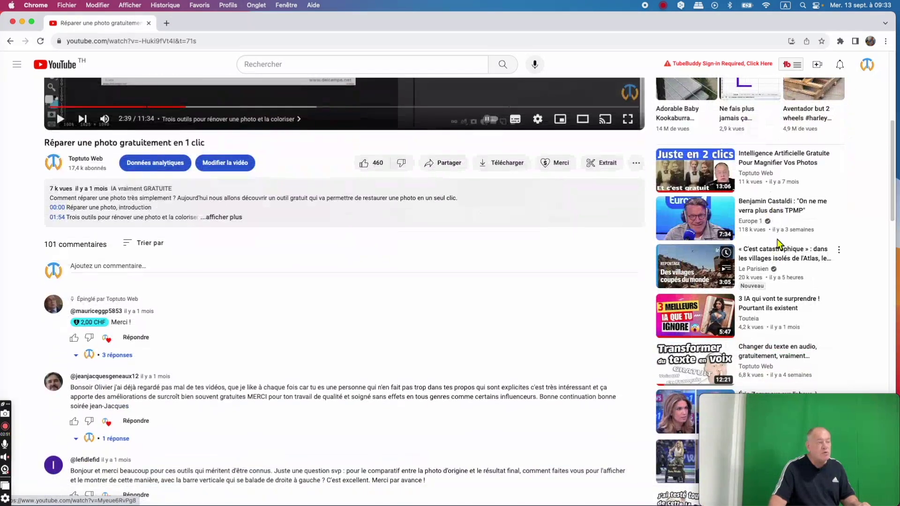
click(782, 174)
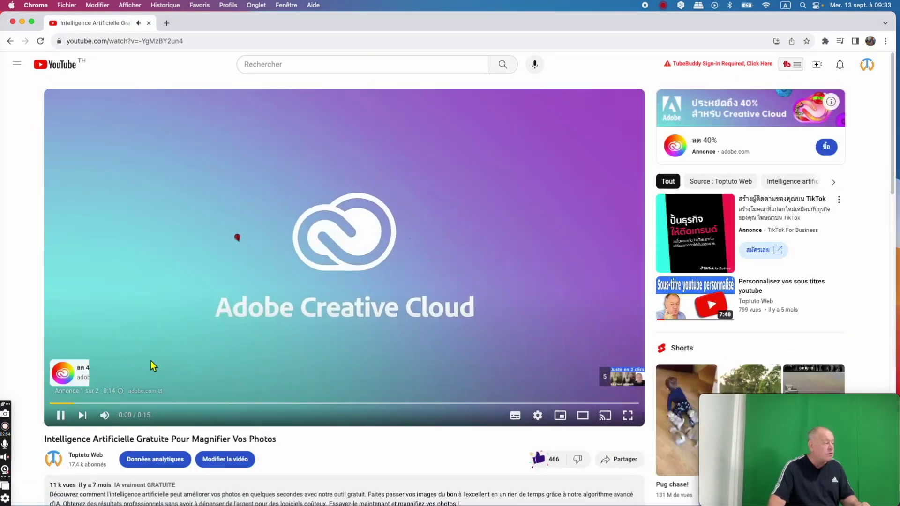
click(153, 367)
mouse_move(837, 448)
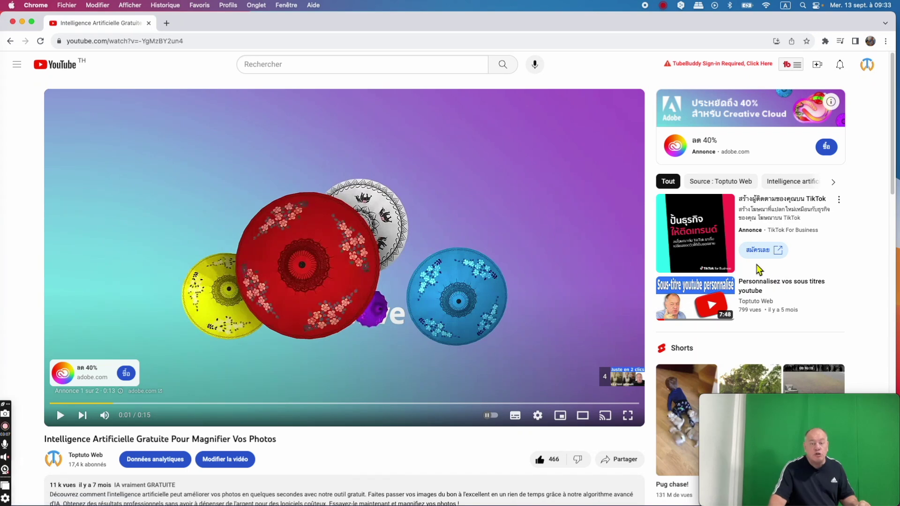
click(10, 41)
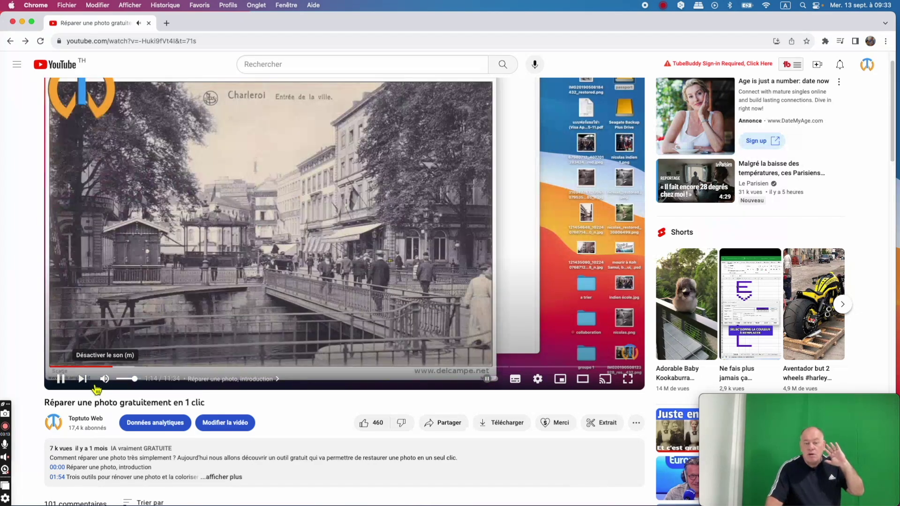
click(63, 380)
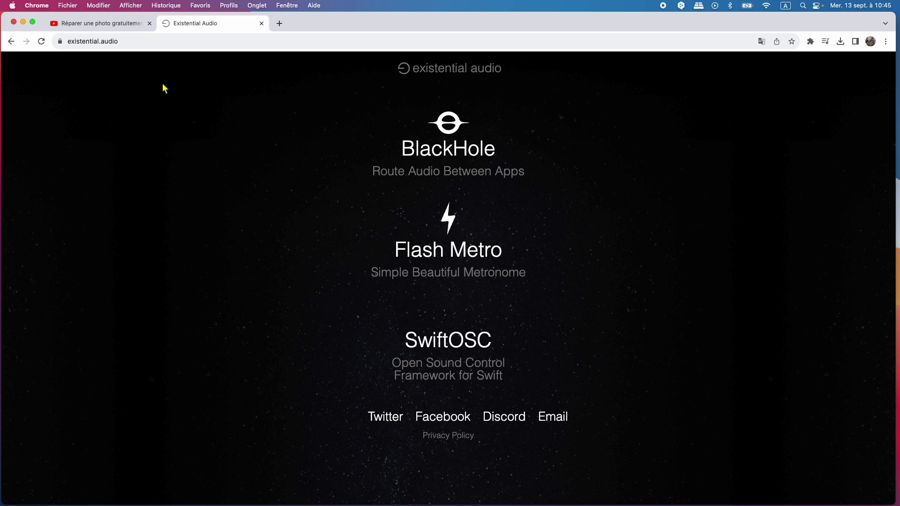
Request the free BlackHole download link without donating, filling in the e-mail address, first name and last name
click(455, 158)
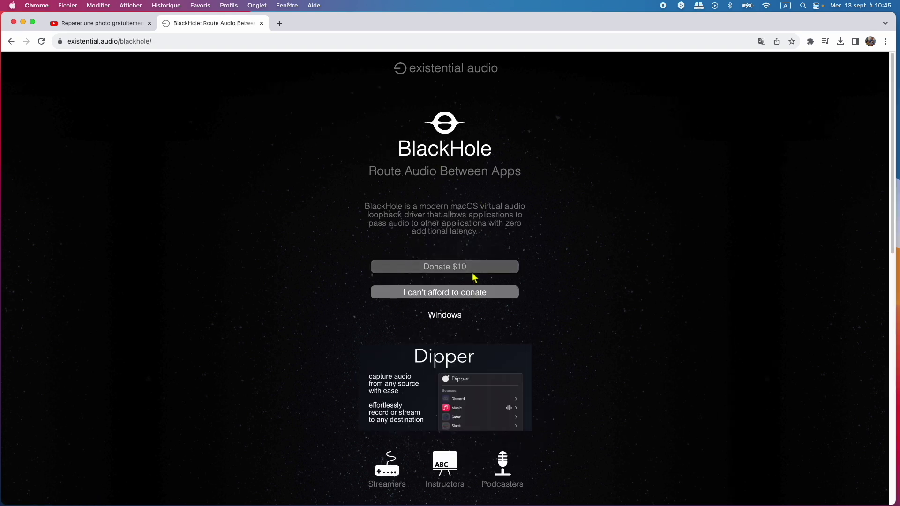
click(454, 295)
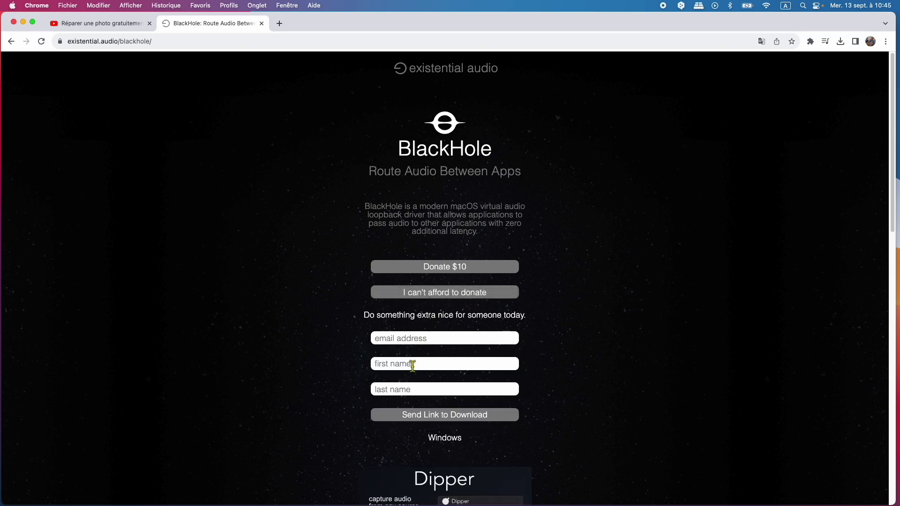
click(421, 390)
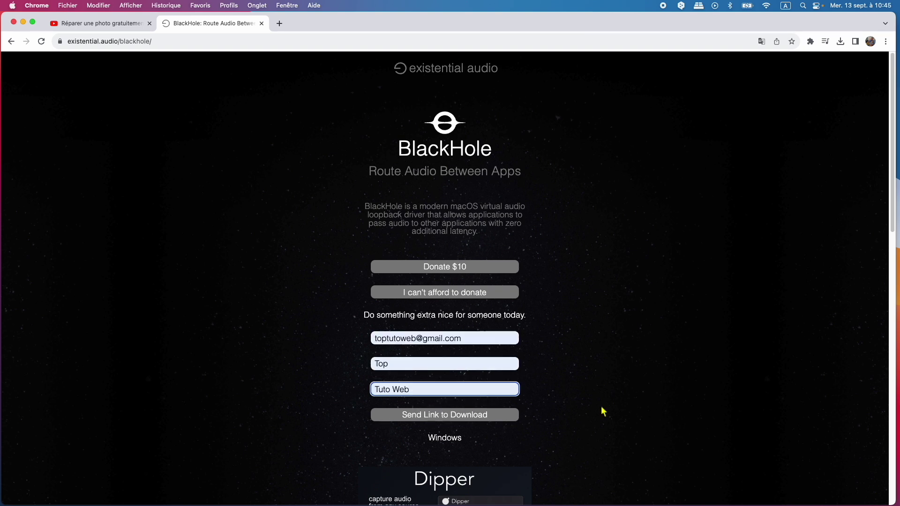
click(430, 418)
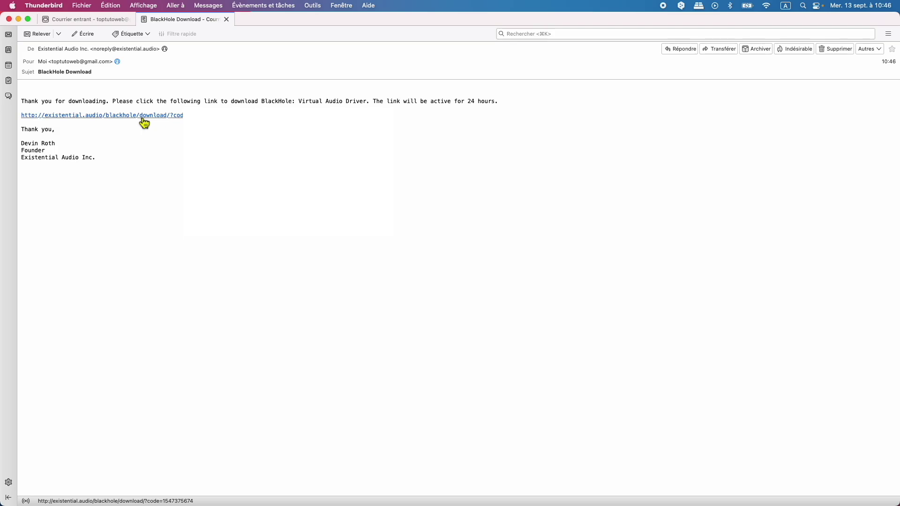
Follow the download link in the BlackHole e-mail, download BlackHole 2ch and open the BlackHole2ch.v0.5.0.pkg installer
click(143, 116)
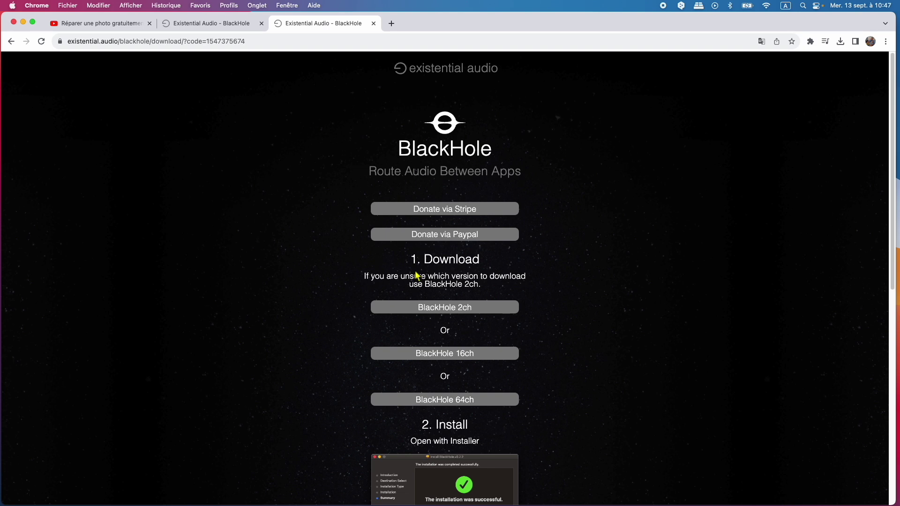
click(448, 309)
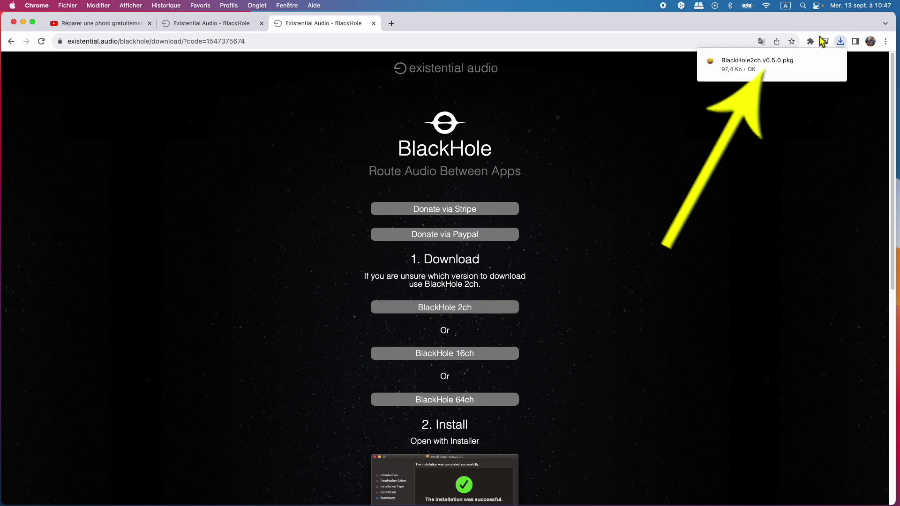
click(749, 65)
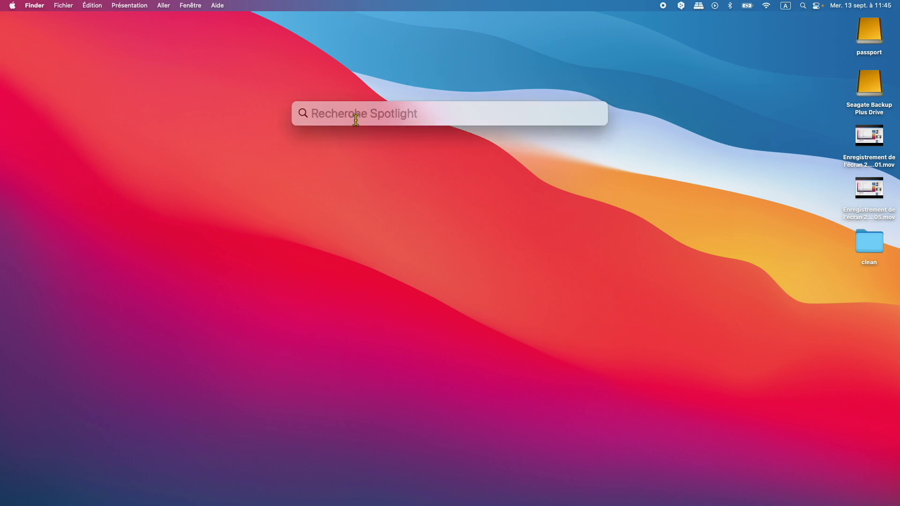
Search the Mac for "midi" to open Configuration audio et MIDI, and create a multi-output device
text(midi)
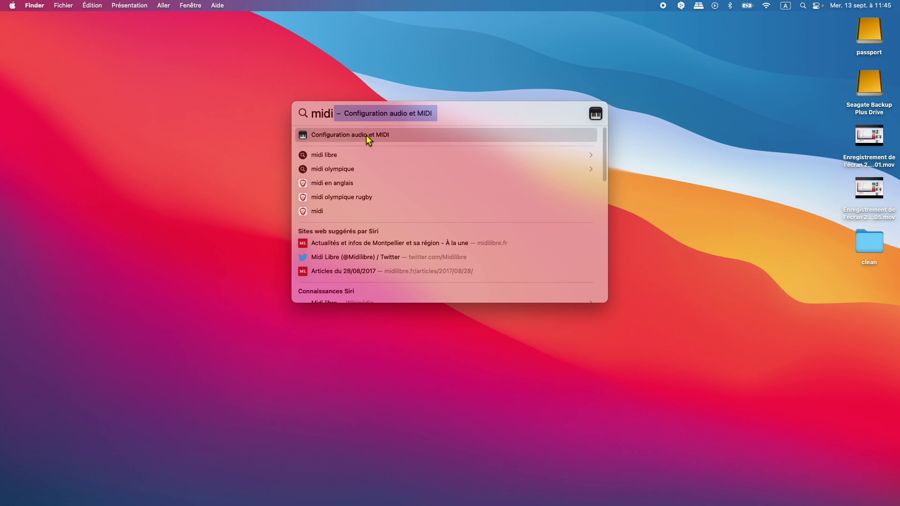
click(362, 136)
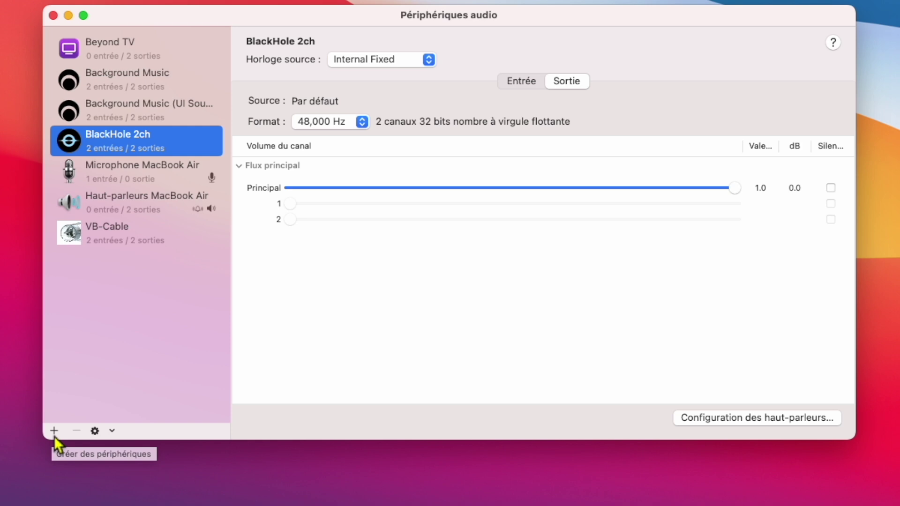
click(55, 435)
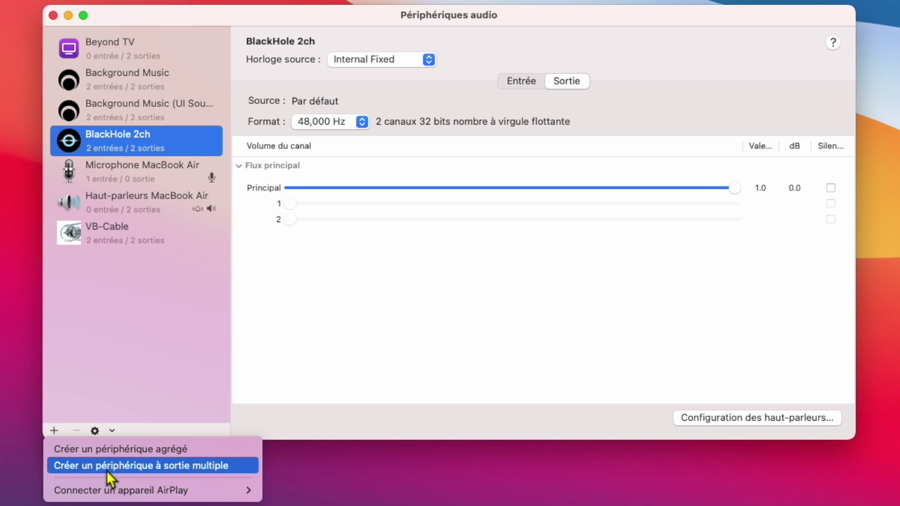
click(135, 468)
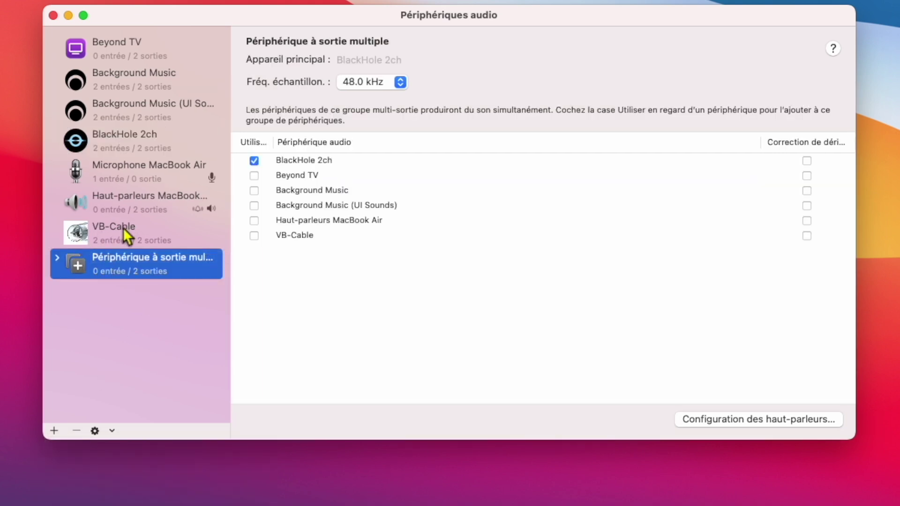
Rename the new multi-output device as audioBH
double_click(160, 258)
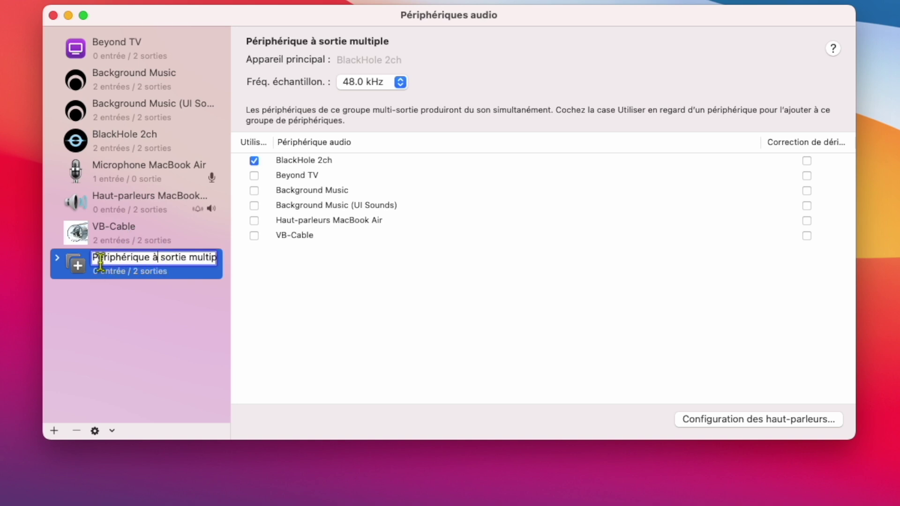
drag(94, 261, 218, 258)
text(audio)
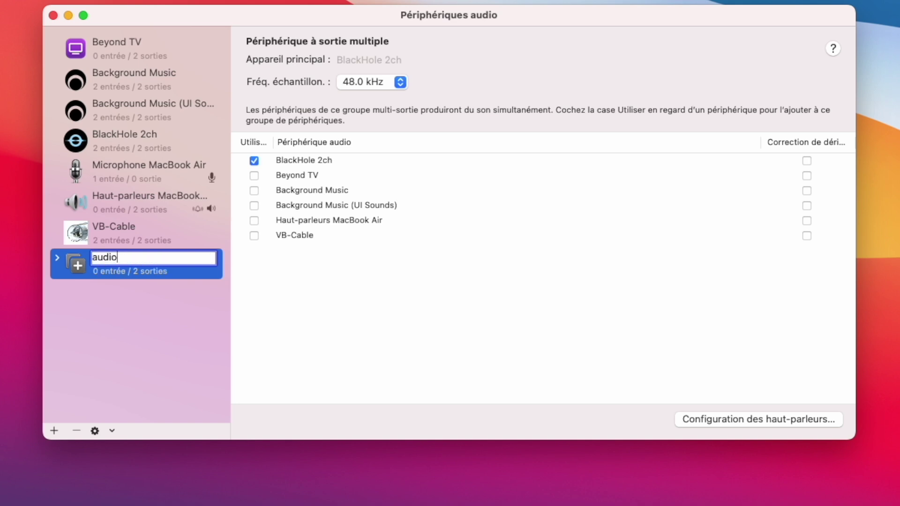
text(BH)
key(Return)
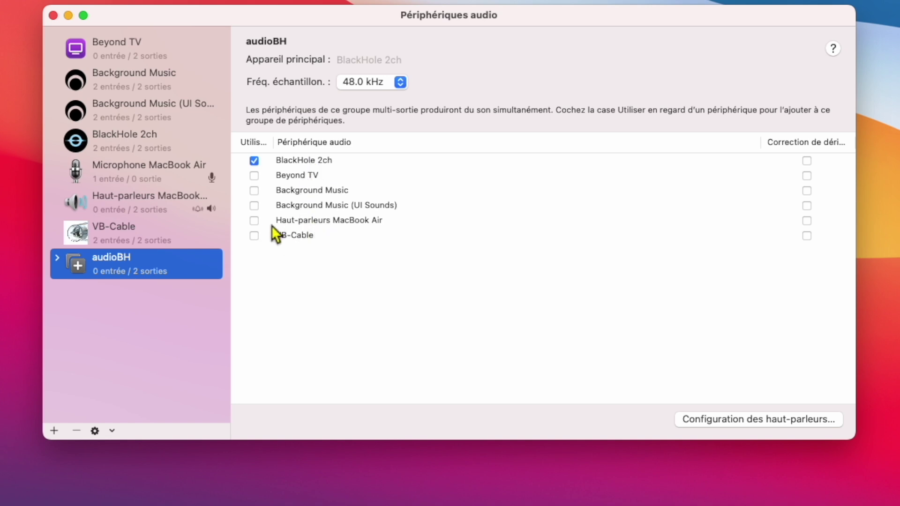
Add Haut-parleurs MacBook Air to the audioBH device and enable drift correction for BlackHole 2ch
click(255, 221)
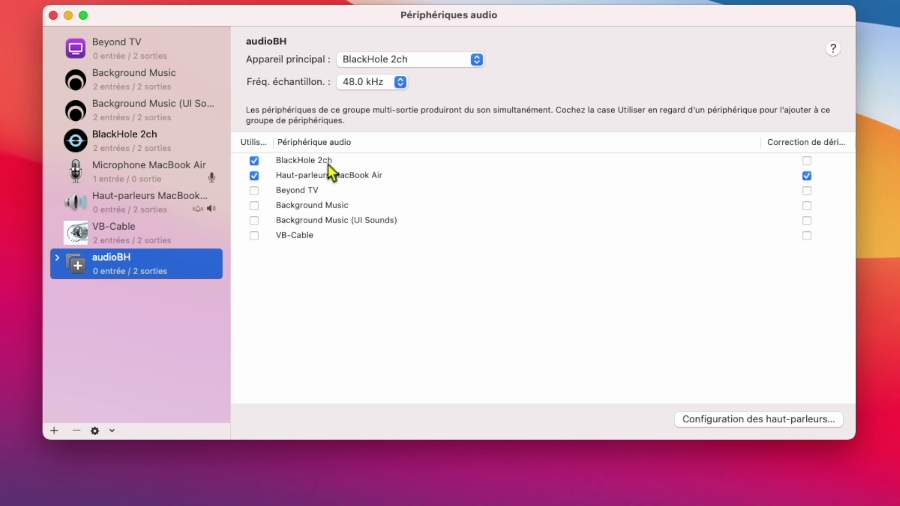
click(807, 161)
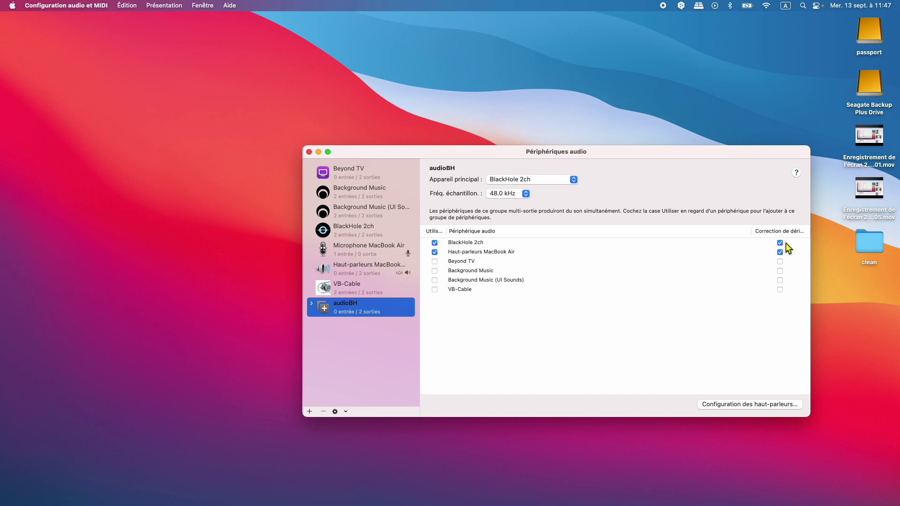
Open the Mac's sound settings and select audioBH as the output device
click(13, 7)
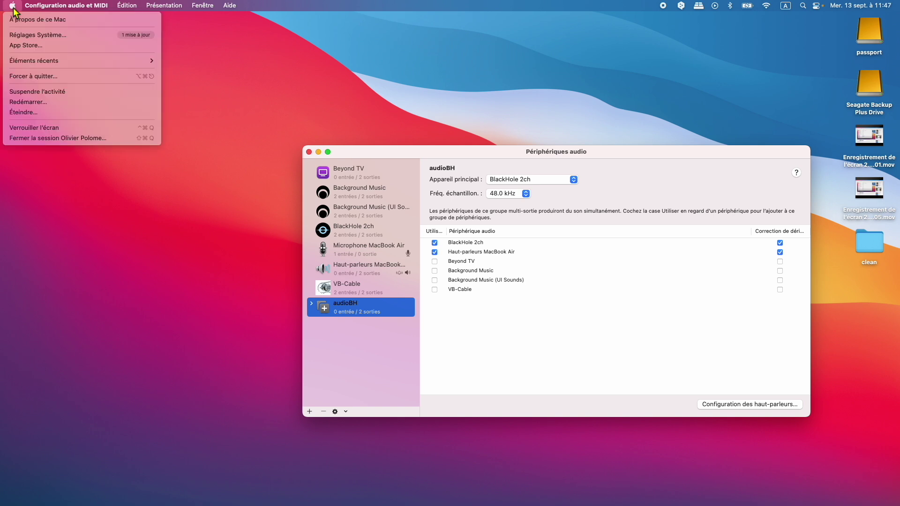
click(34, 38)
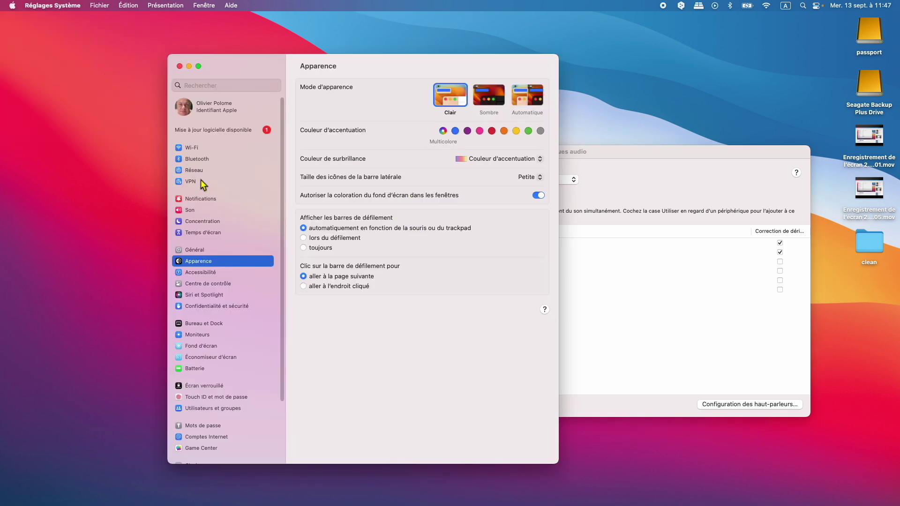
click(198, 214)
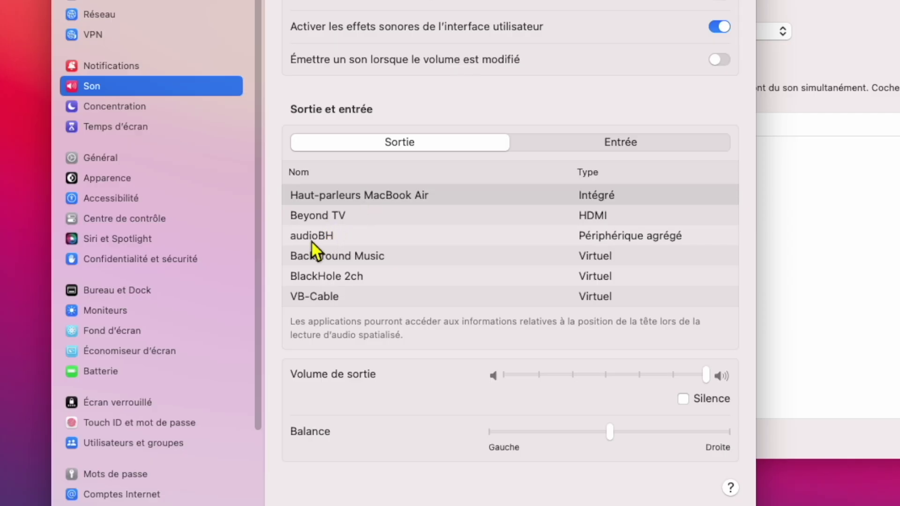
click(349, 237)
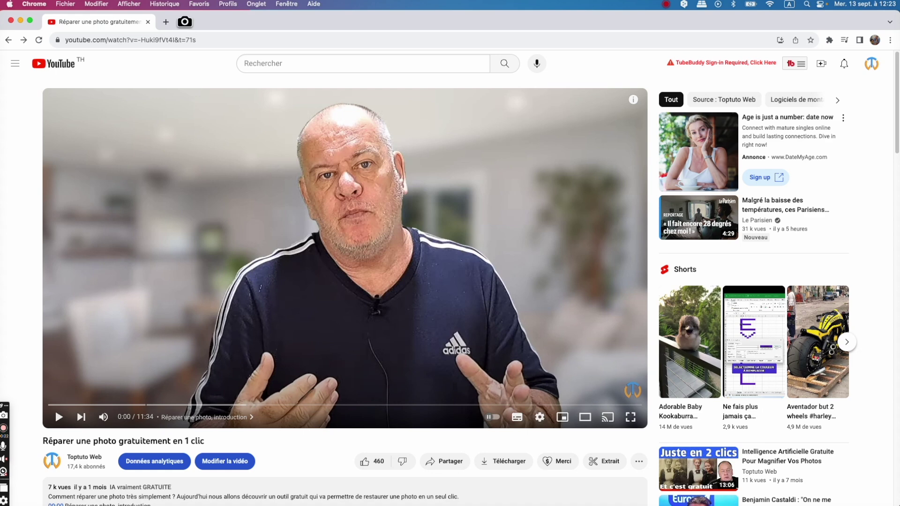
Set up a screen recording of a selected area and fit its frame to the YouTube video player
key(super+shift+5)
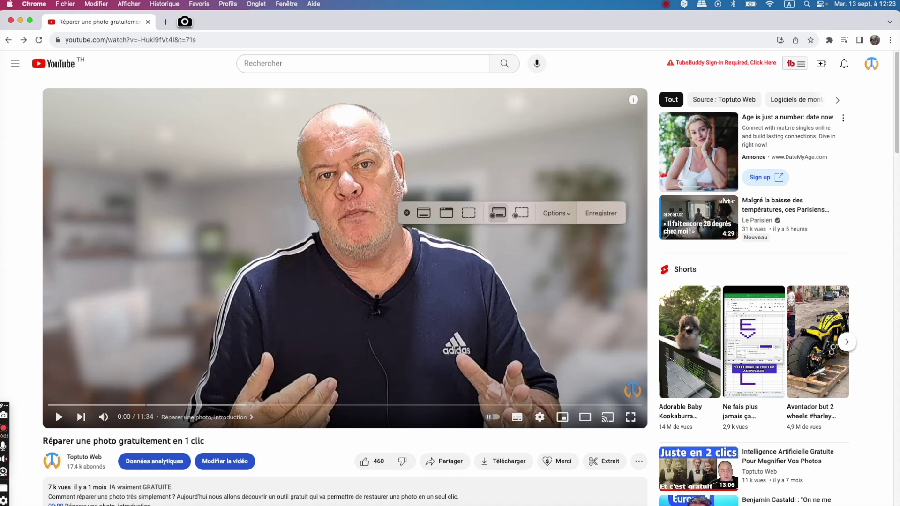
click(521, 213)
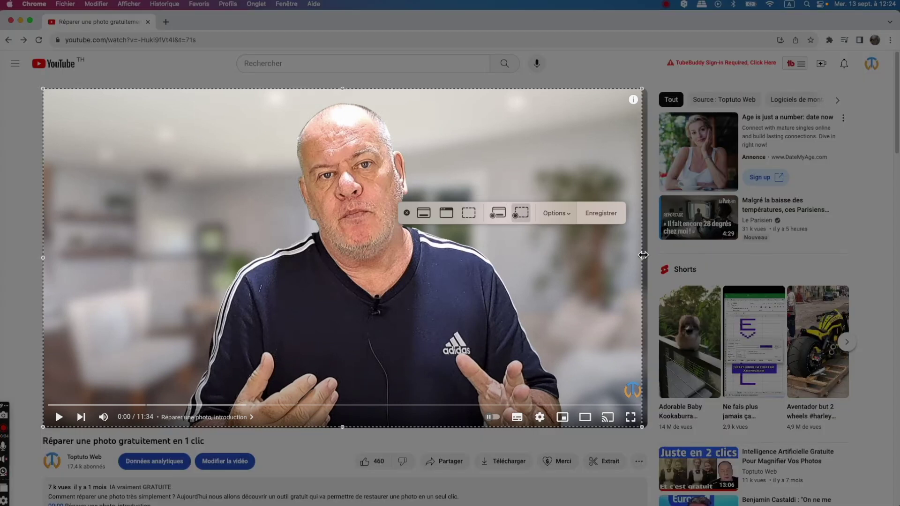
drag(642, 258, 647, 258)
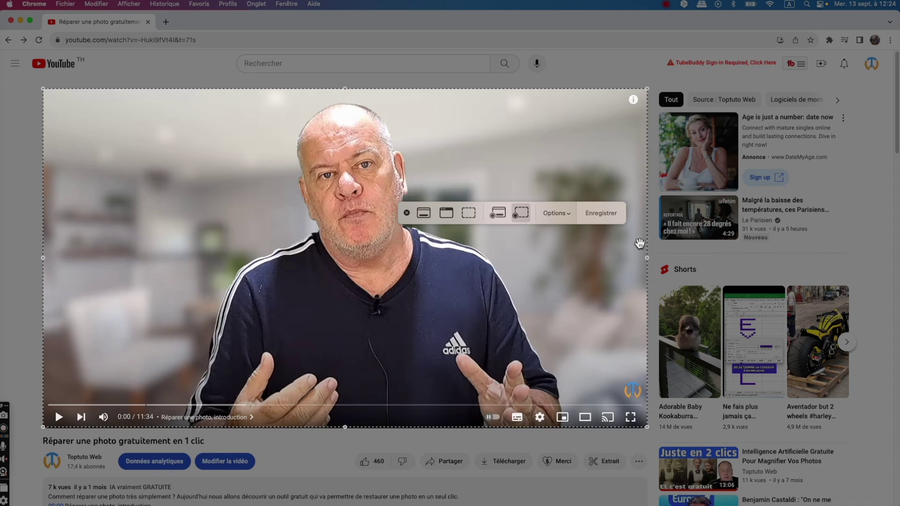
Choose Microphone MacBook Air as the recording's audio source and record the selected area while the YouTube video plays
click(562, 219)
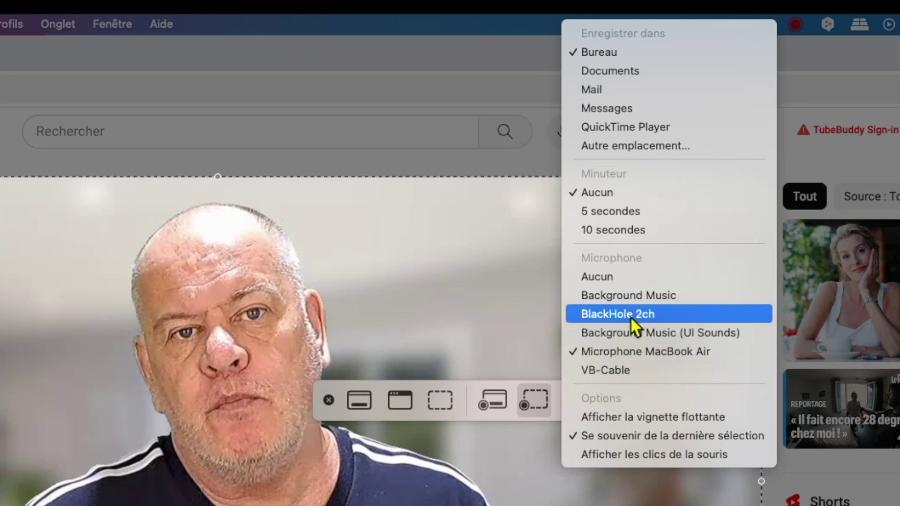
click(620, 351)
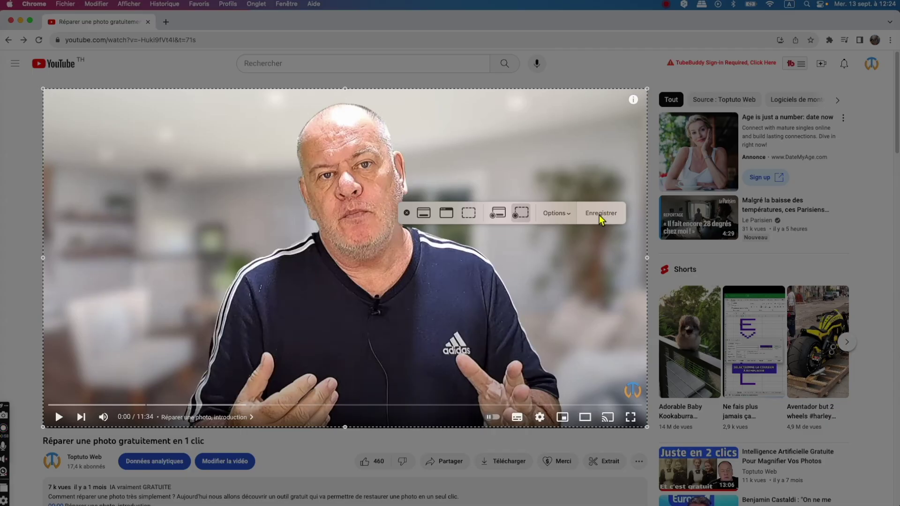
click(602, 213)
click(59, 417)
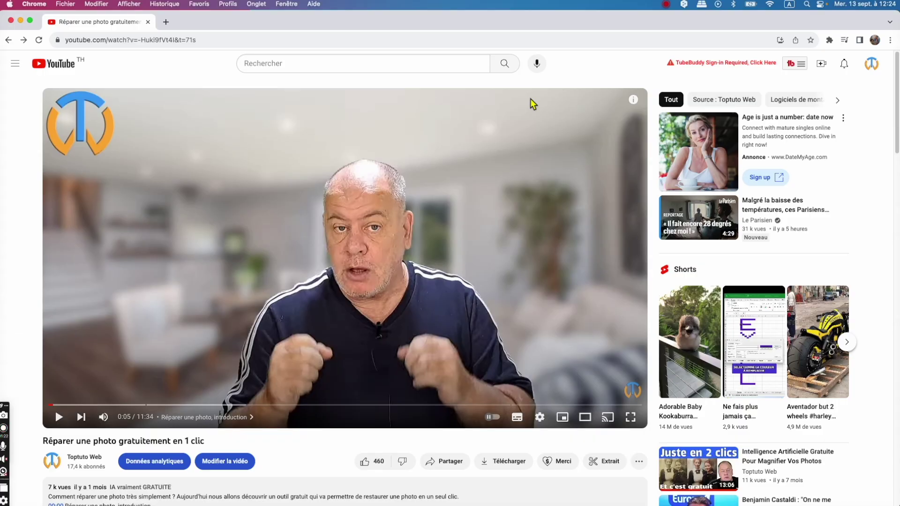
Record the same player area again with BlackHole 2ch as the audio source while the YouTube video plays
key(super+shift+5)
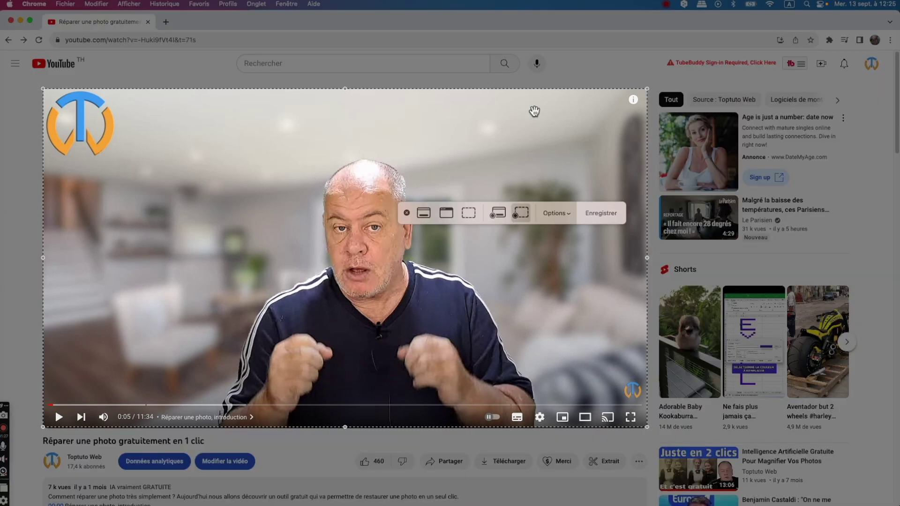
click(568, 219)
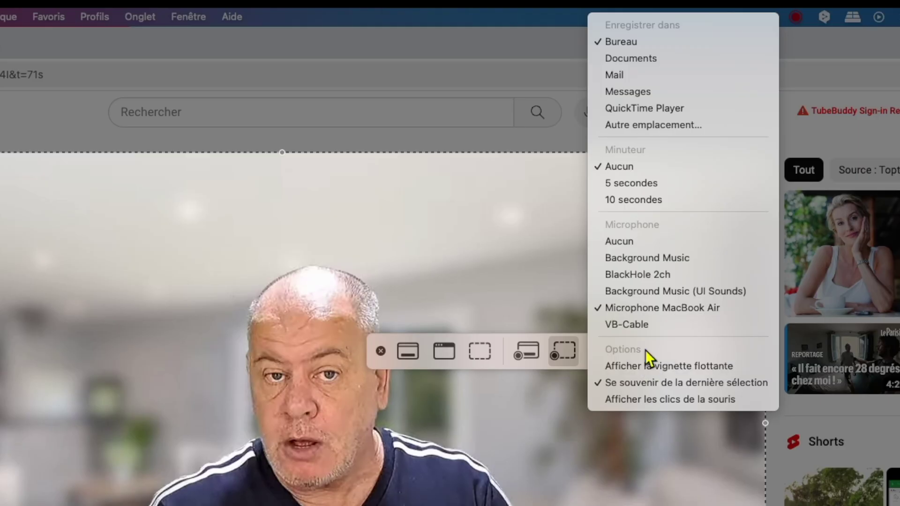
click(638, 275)
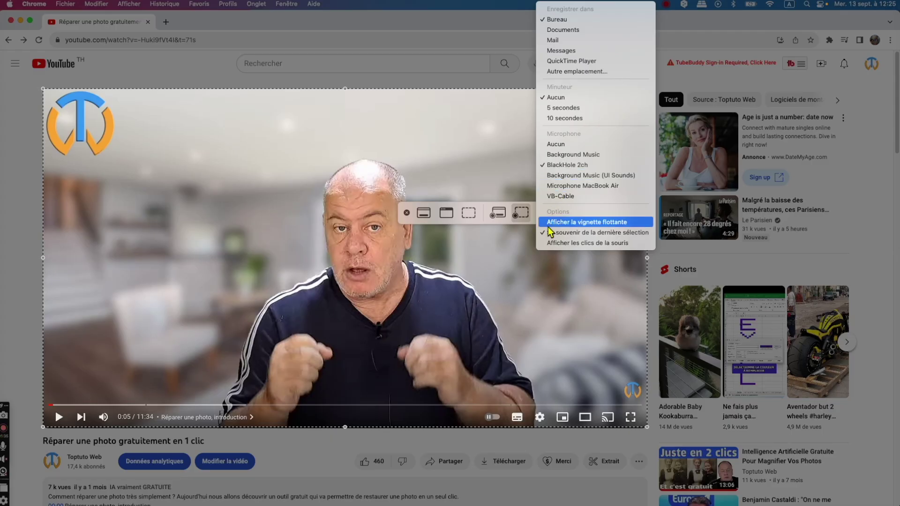
click(569, 299)
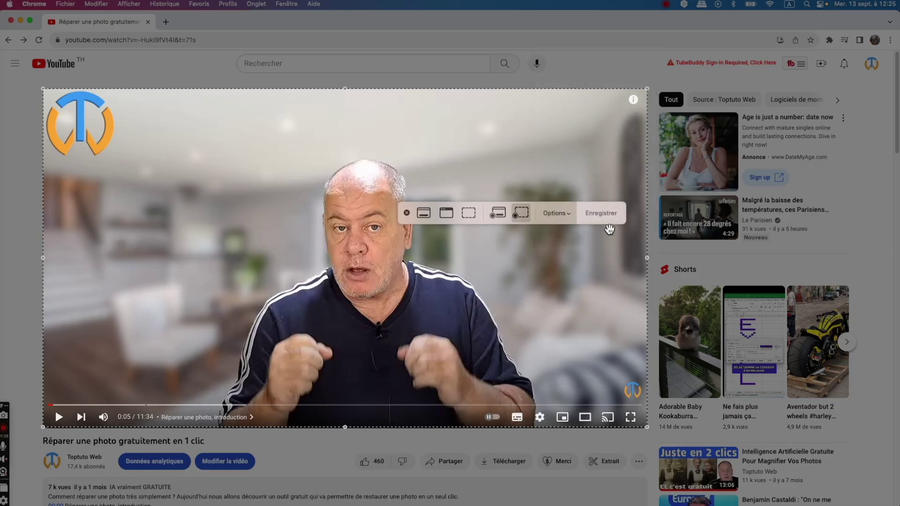
click(605, 214)
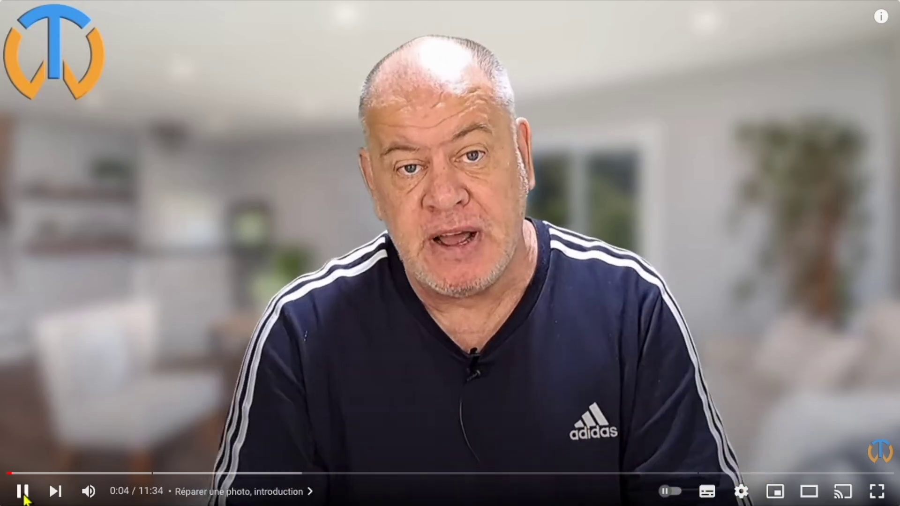
click(23, 493)
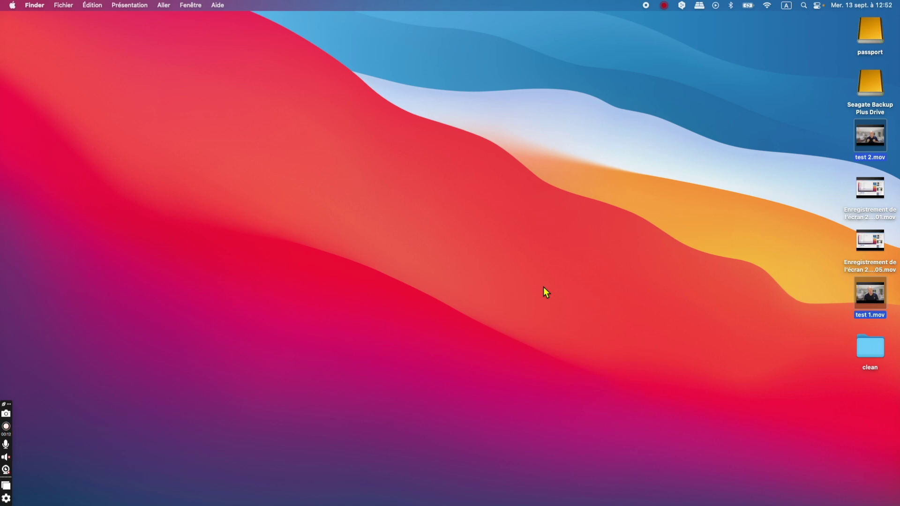
Switch to QuickTime Player and open a new screen recording
mouse_move(881, 274)
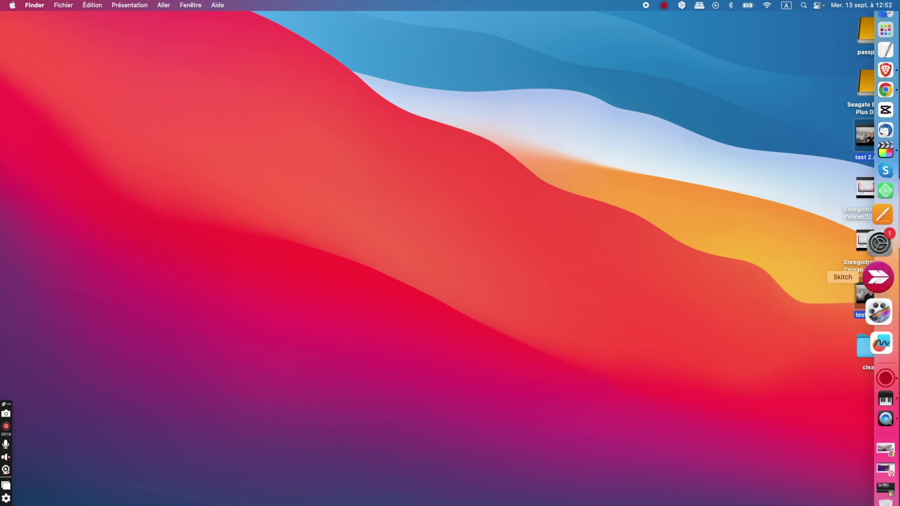
click(878, 393)
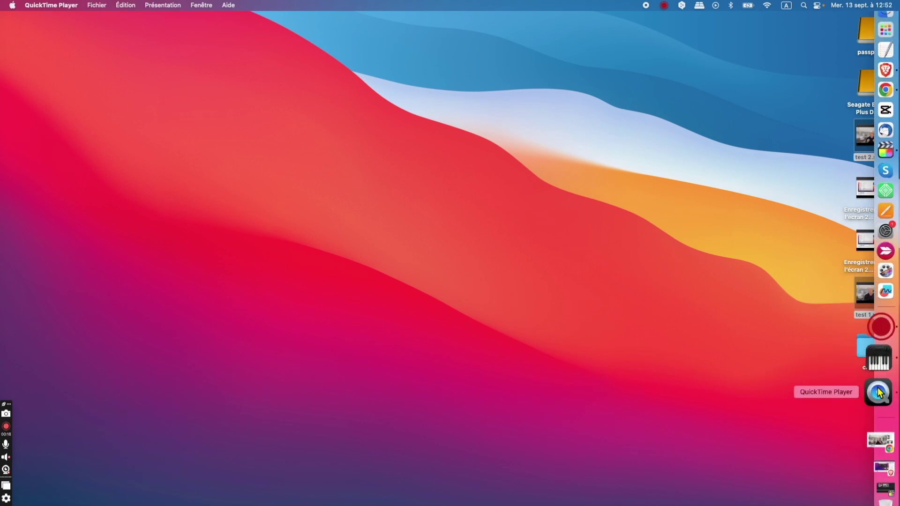
key(Escape)
click(94, 6)
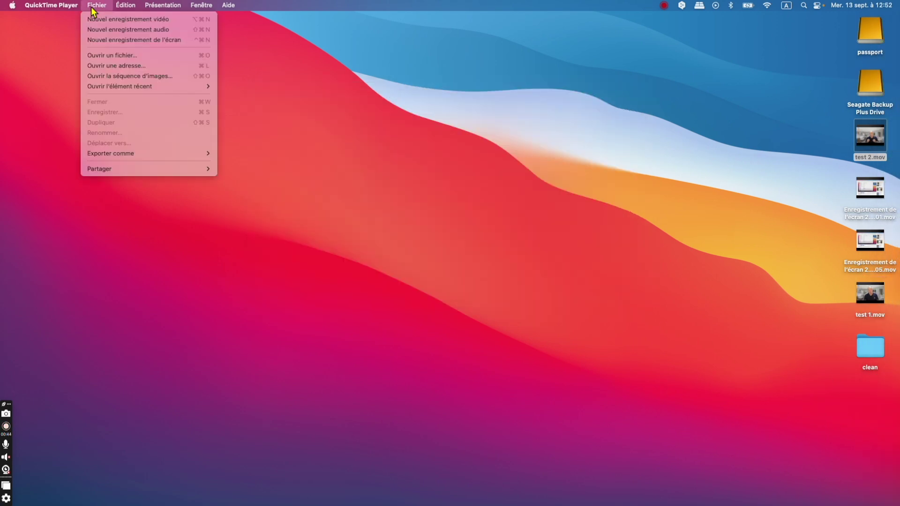
click(96, 42)
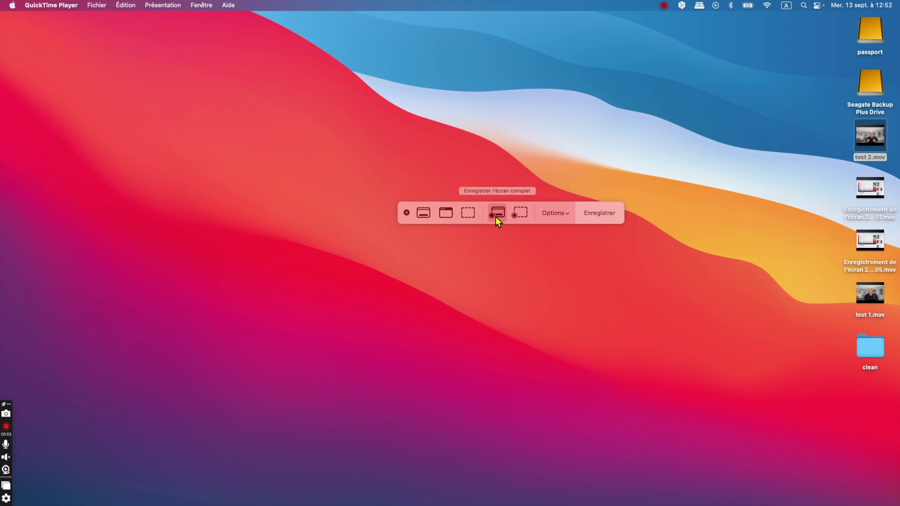
Switch the recording's microphone to Microphone MacBook Air, return it to BlackHole 2ch, and dismiss the recording controls
click(554, 214)
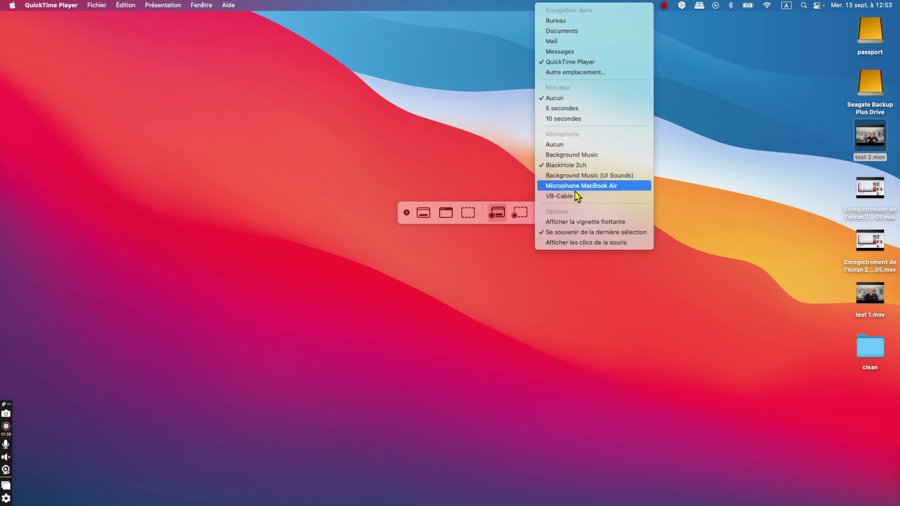
click(575, 187)
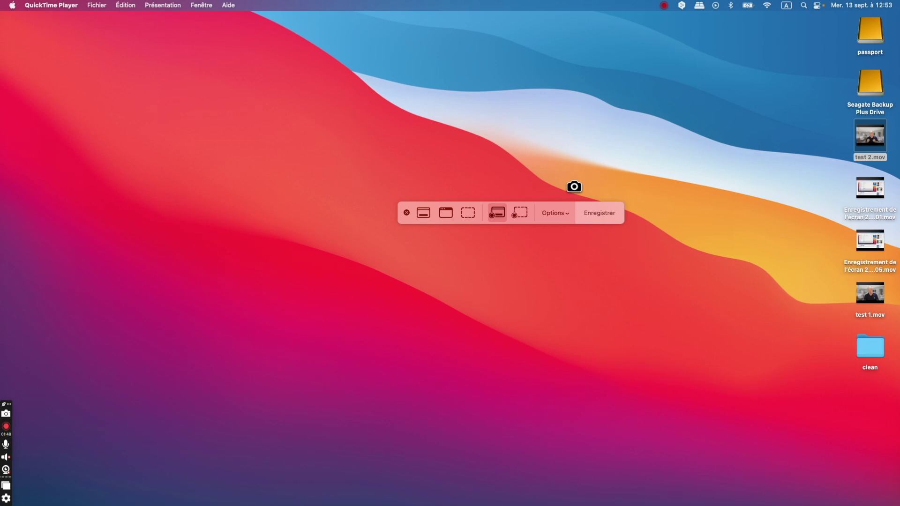
click(554, 213)
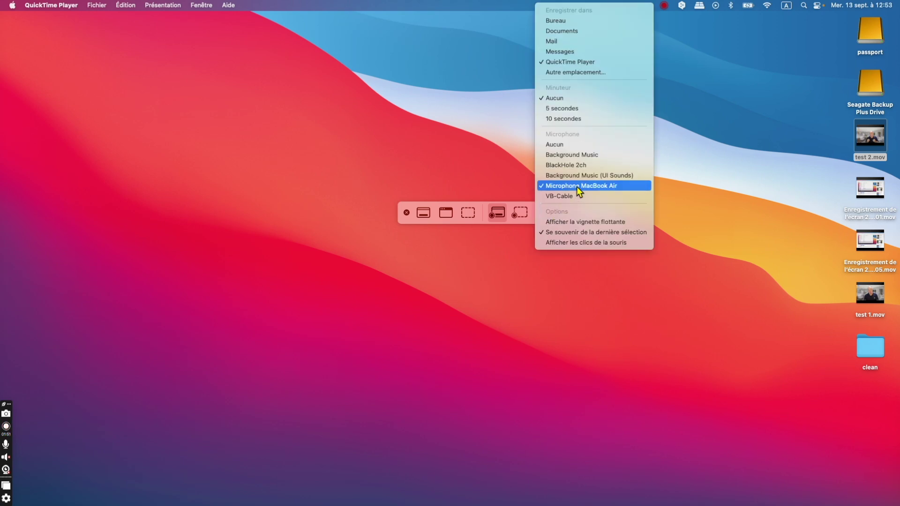
click(578, 168)
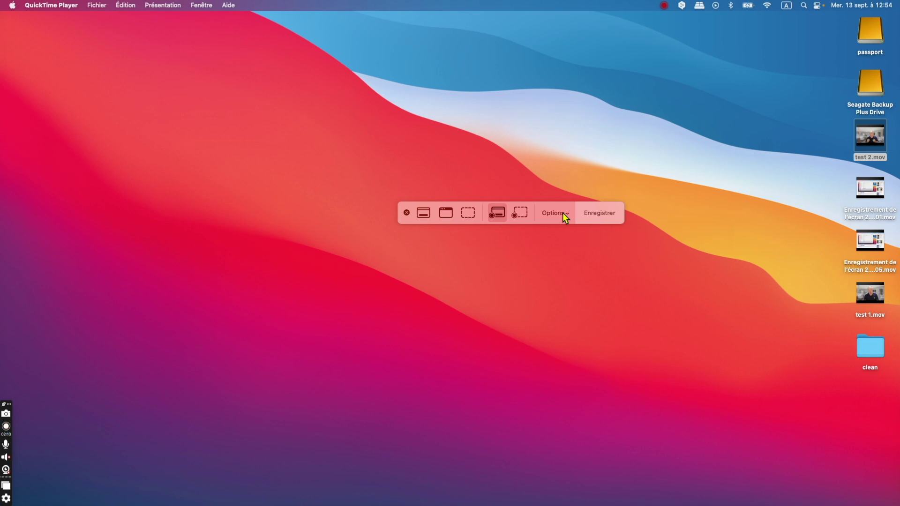
click(406, 213)
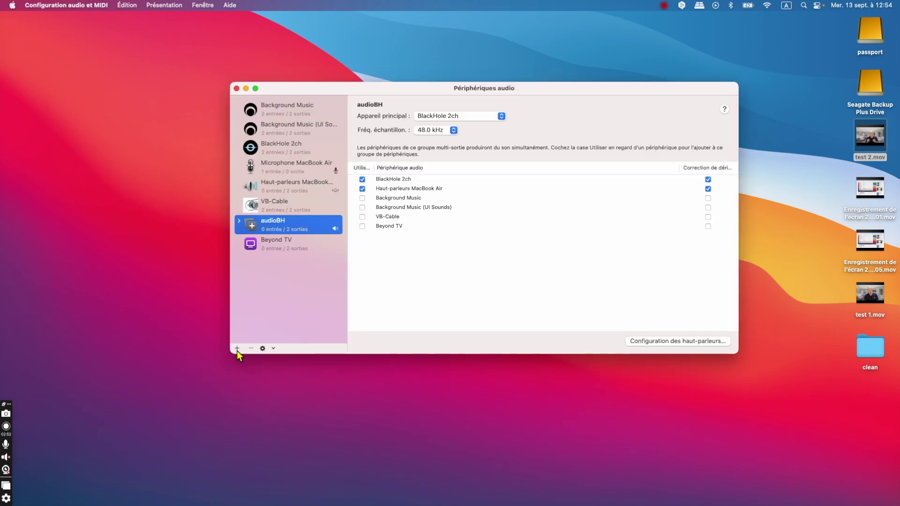
Create an aggregate audio device combining BlackHole 2ch and Microphone MacBook Air, with drift correction enabled for both
click(236, 349)
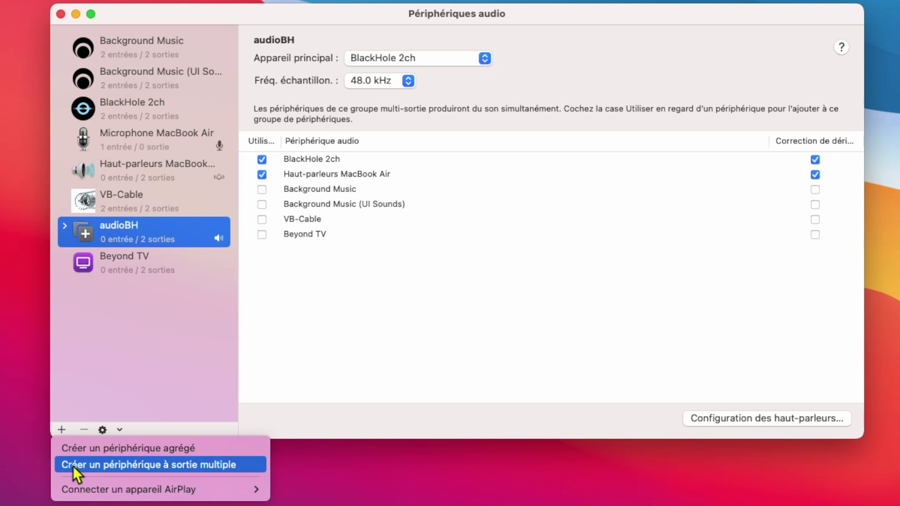
click(127, 447)
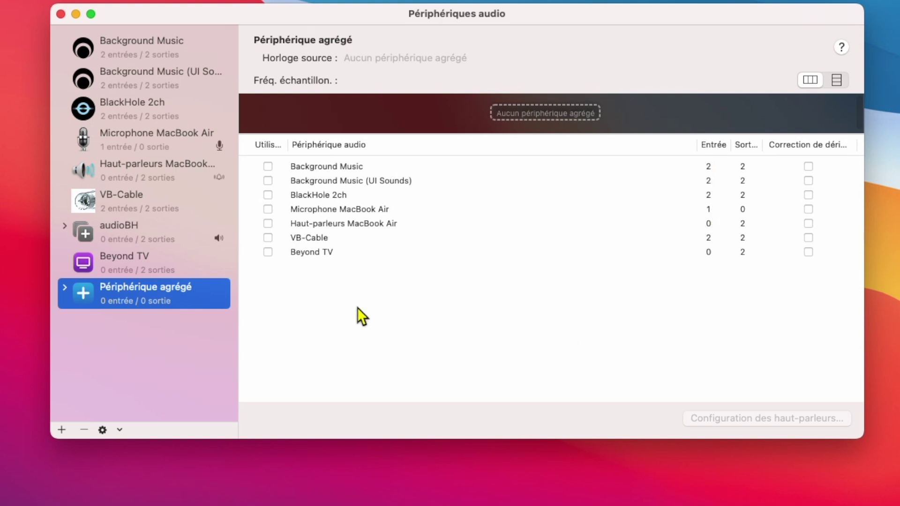
click(268, 195)
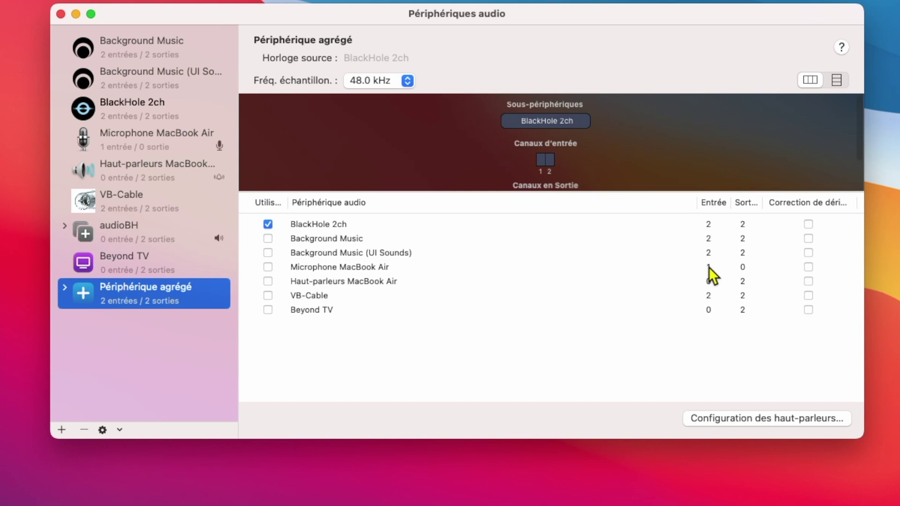
click(268, 267)
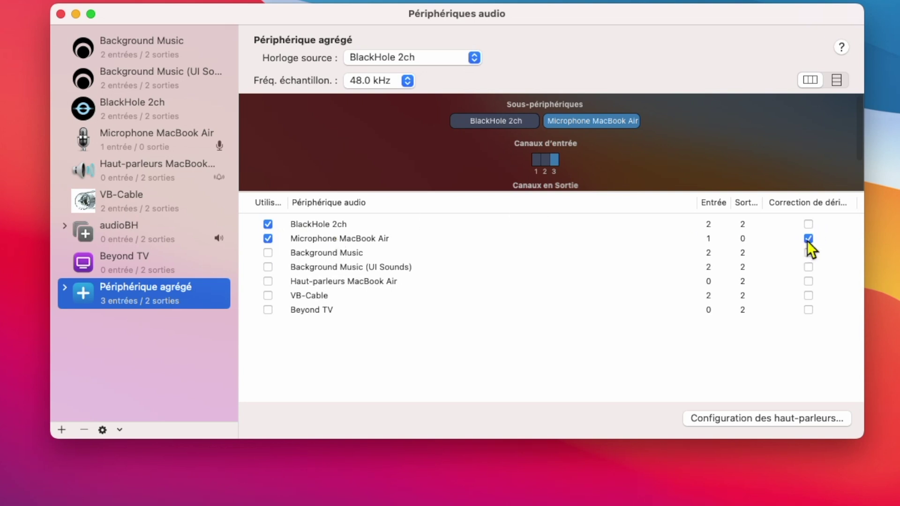
click(809, 224)
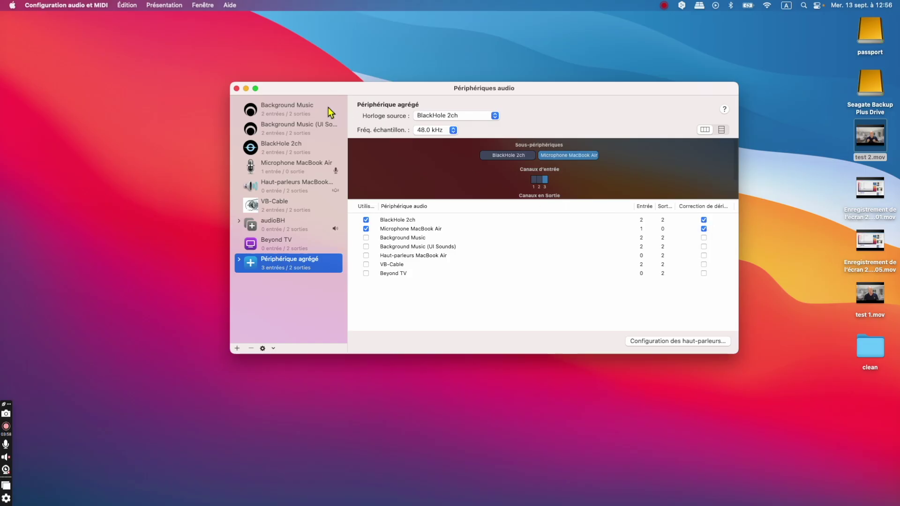
click(246, 89)
click(47, 5)
click(75, 104)
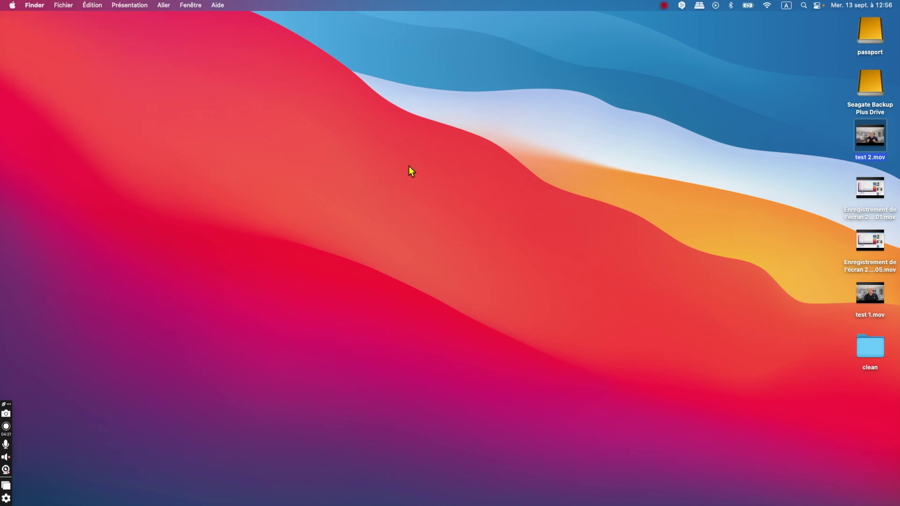
Open the Mac's screen recording controls and set the microphone to Périphérique agrégé
key(super+shift+5)
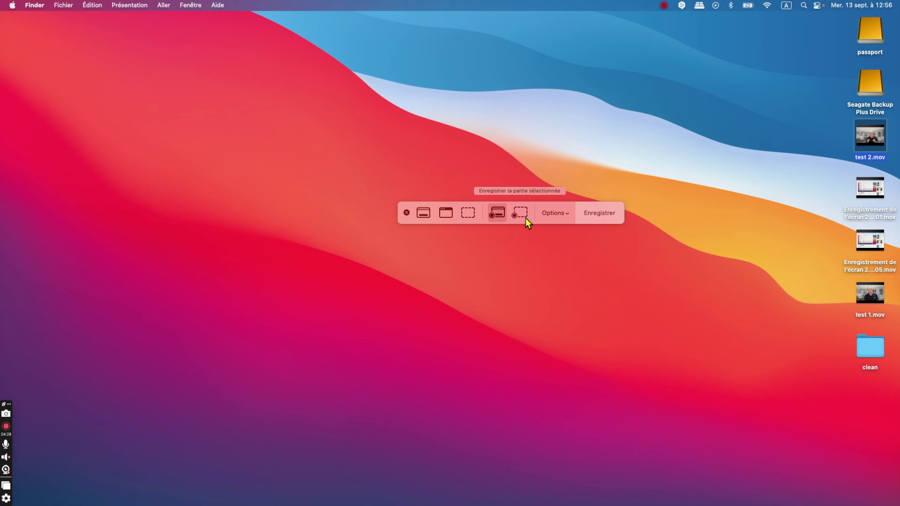
click(566, 216)
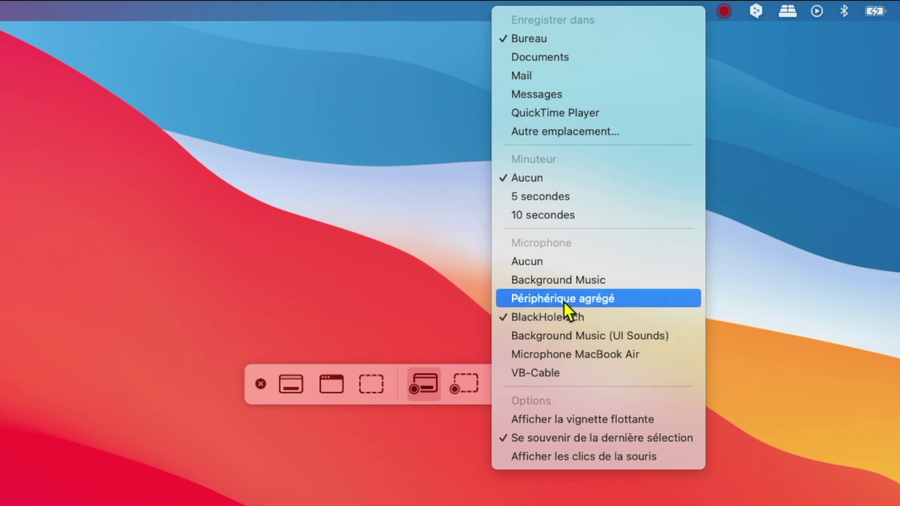
click(563, 299)
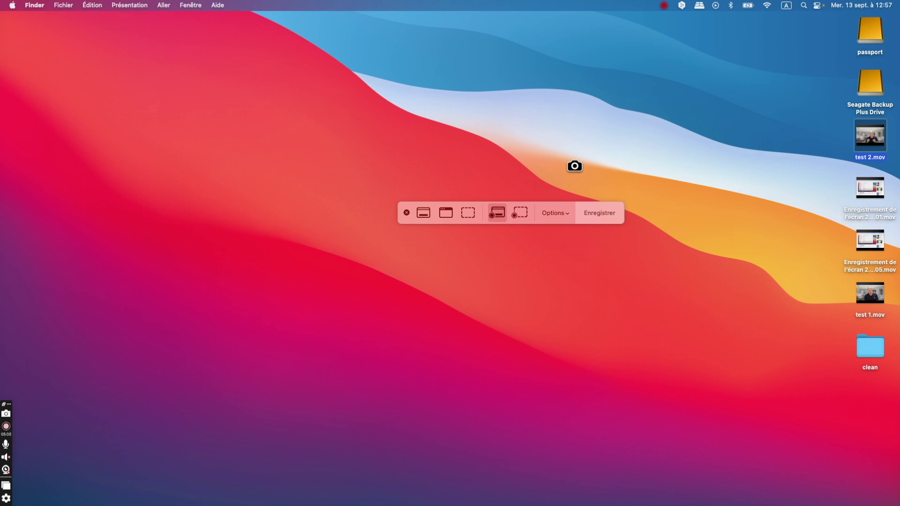
click(552, 212)
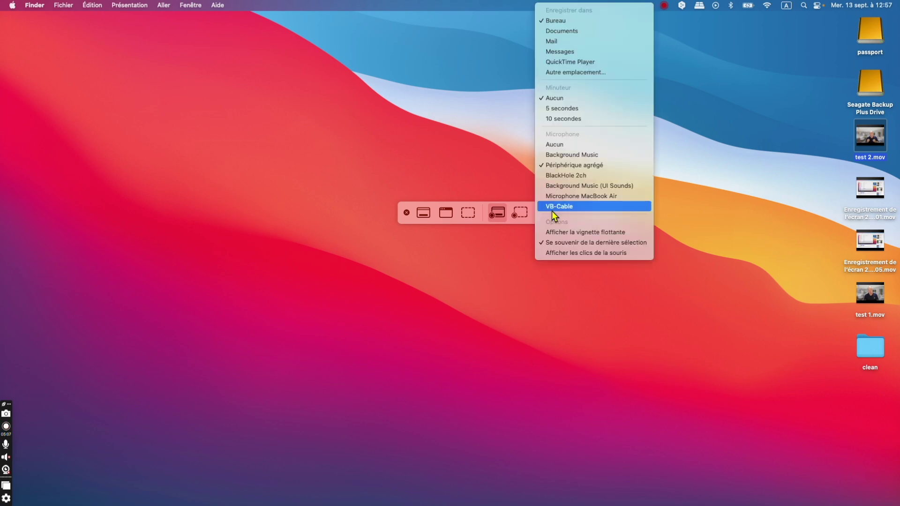